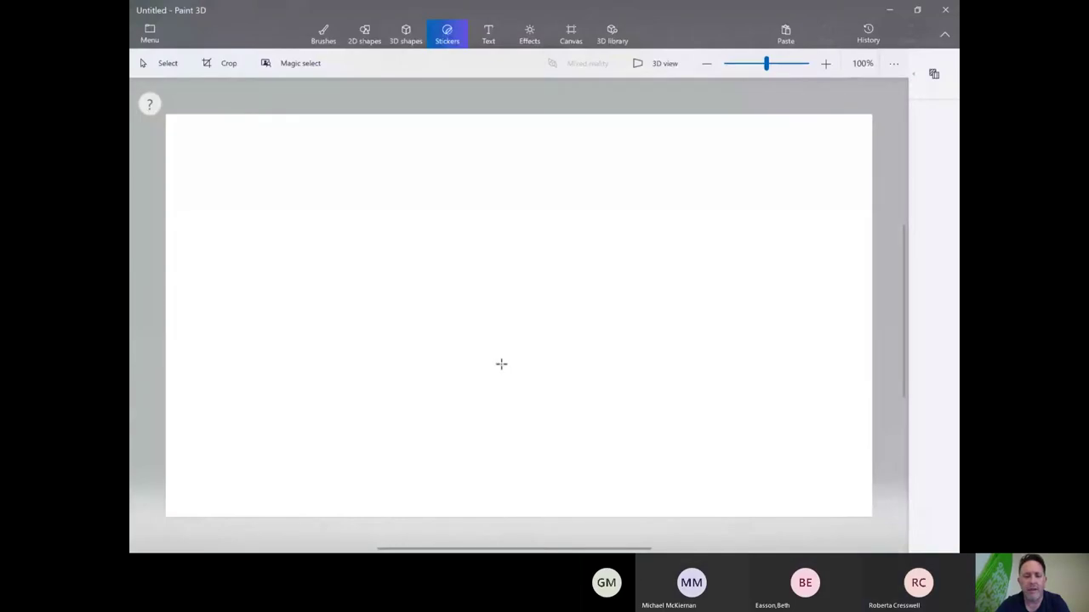
# - Switch to the PowerPoint presentation "Inspire Creativity With Paint and PowerPoint" and start its slide show
pyautogui.hotkey('alt', 'Tab')
pyautogui.hotkey('alt', 'Tab')
pyautogui.hotkey('alt', 'Tab')
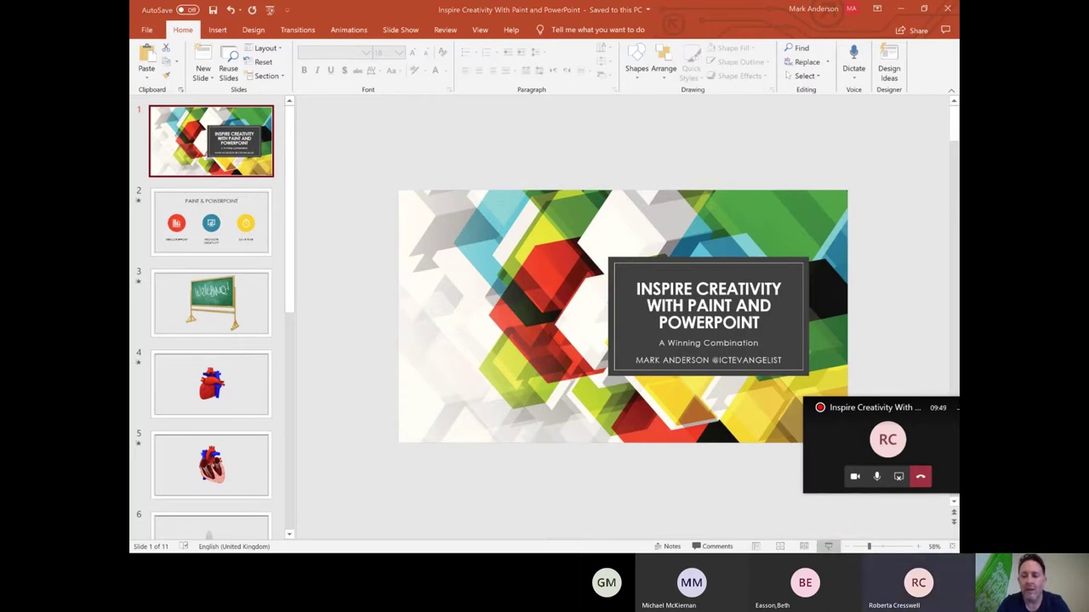
pyautogui.click(827, 546)
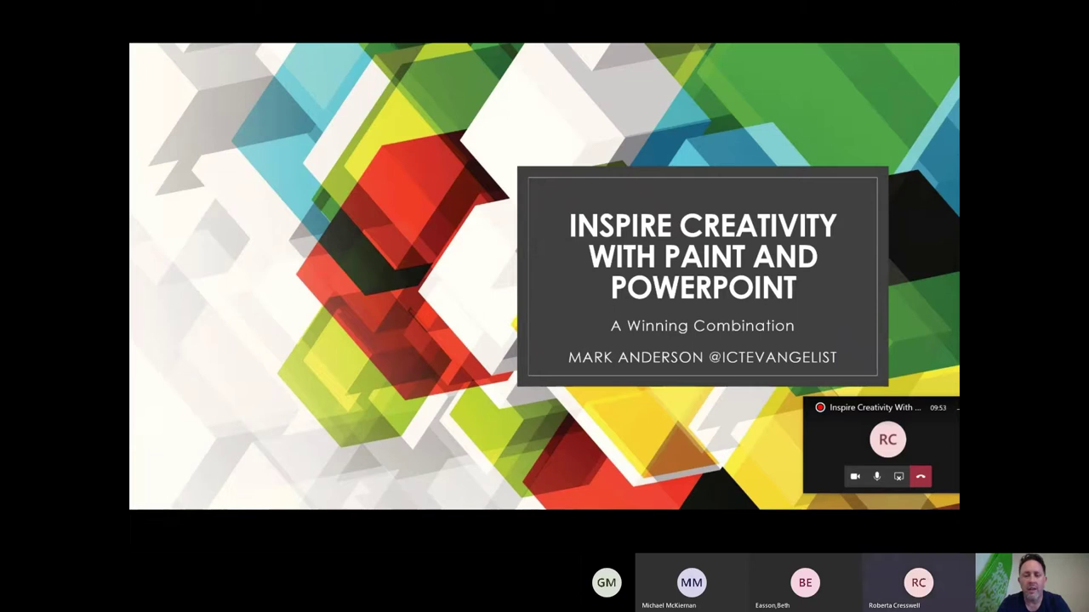
# - Advance to the "Paint & PowerPoint" slide and reveal its three points: Reduce Effort, Promote Creativity and Save Time
pyautogui.press('Right')
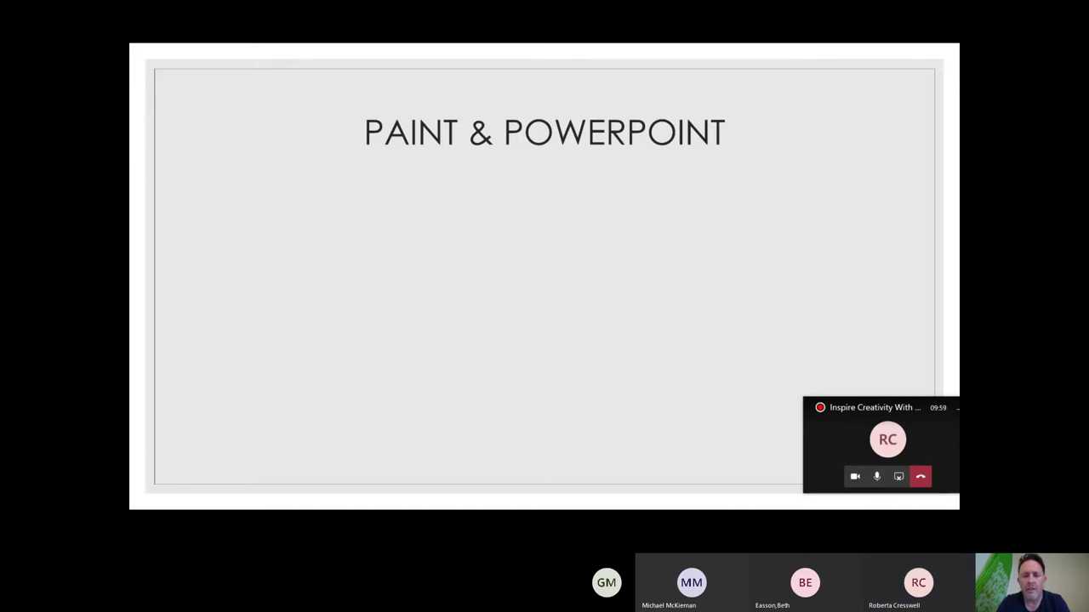
pyautogui.click(756, 499)
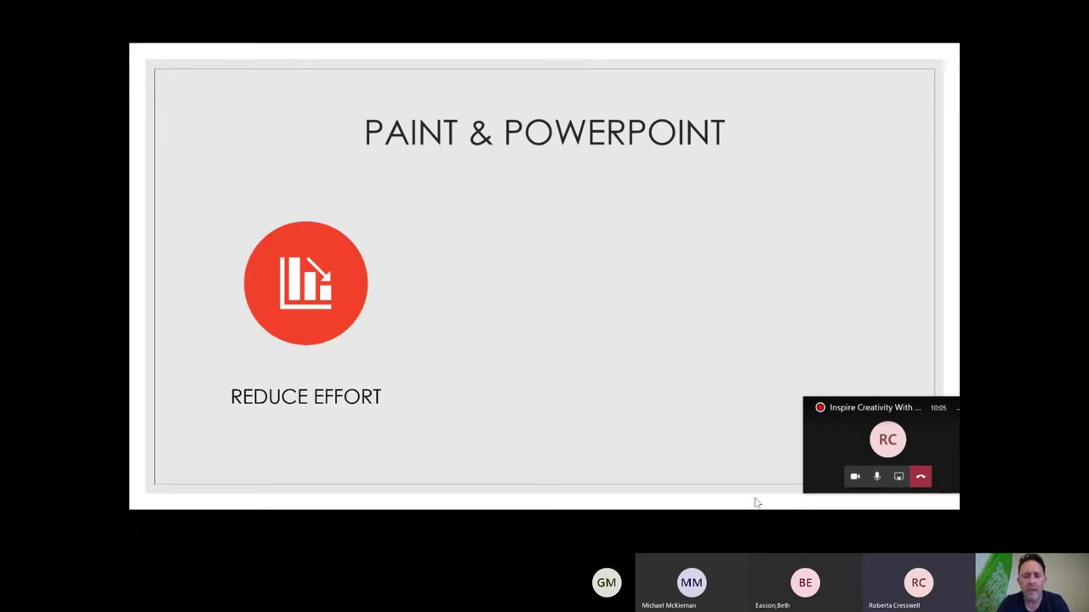
pyautogui.click(756, 502)
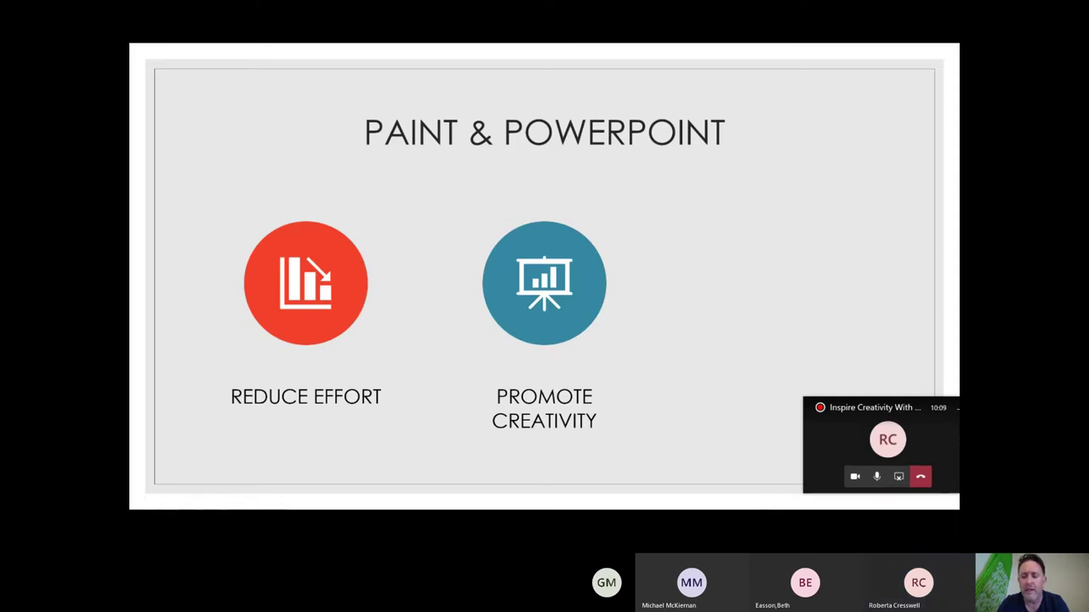
pyautogui.press('Right')
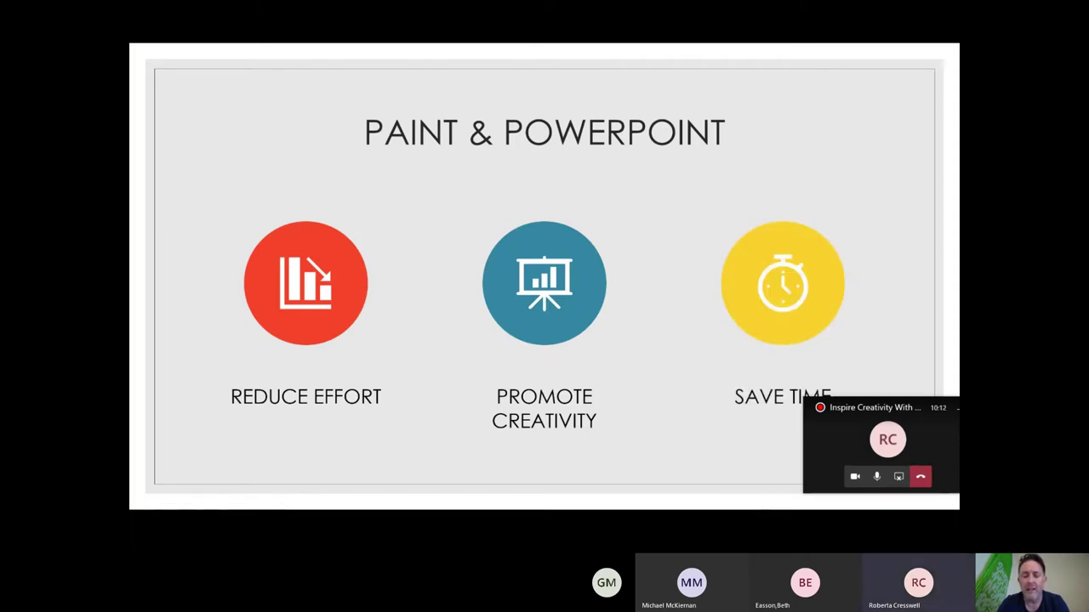
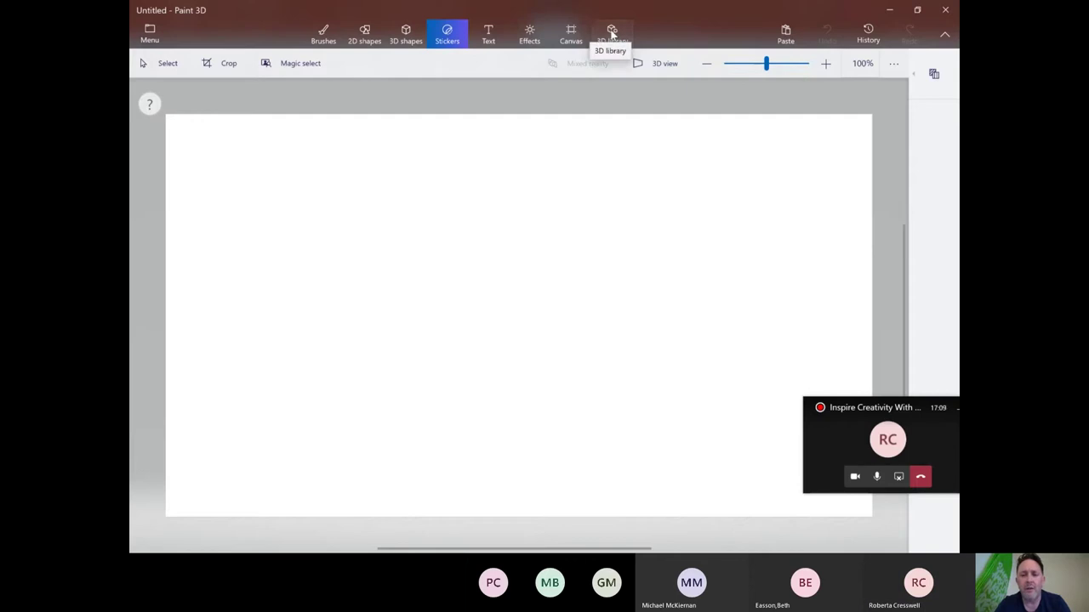
# - Open the 3D library in Paint 3D and browse through its model categories down to the end of the list
pyautogui.click(611, 32)
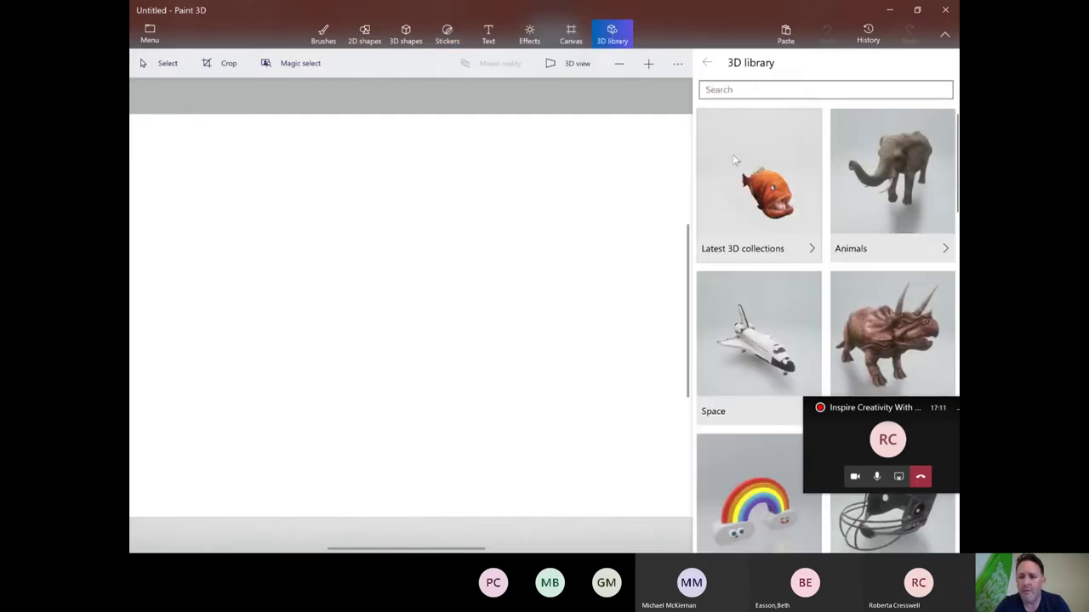
pyautogui.scroll(-3, 743, 256)
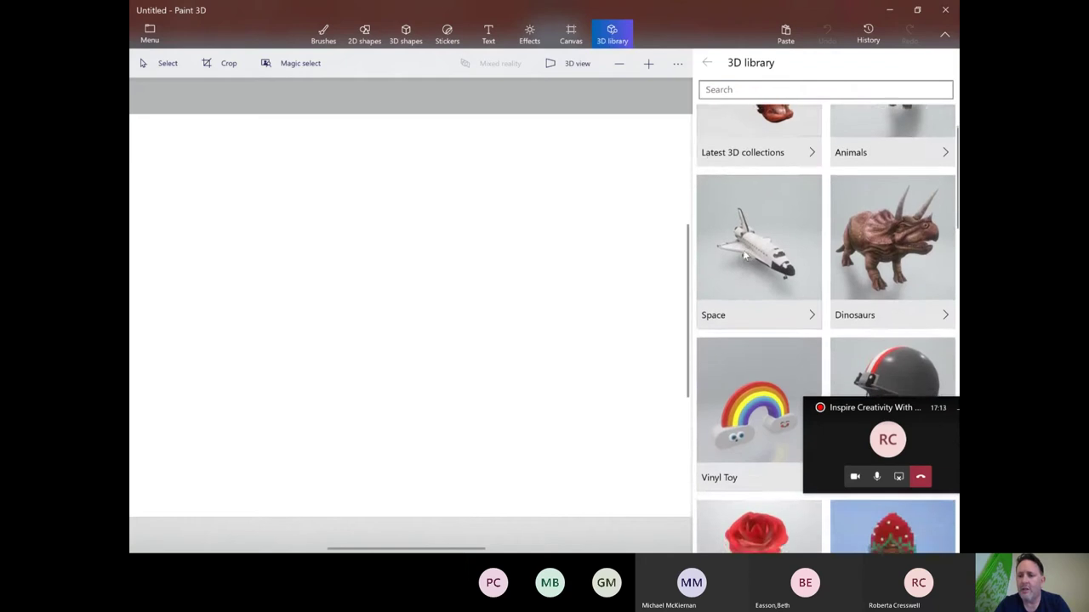
pyautogui.scroll(-2, 742, 249)
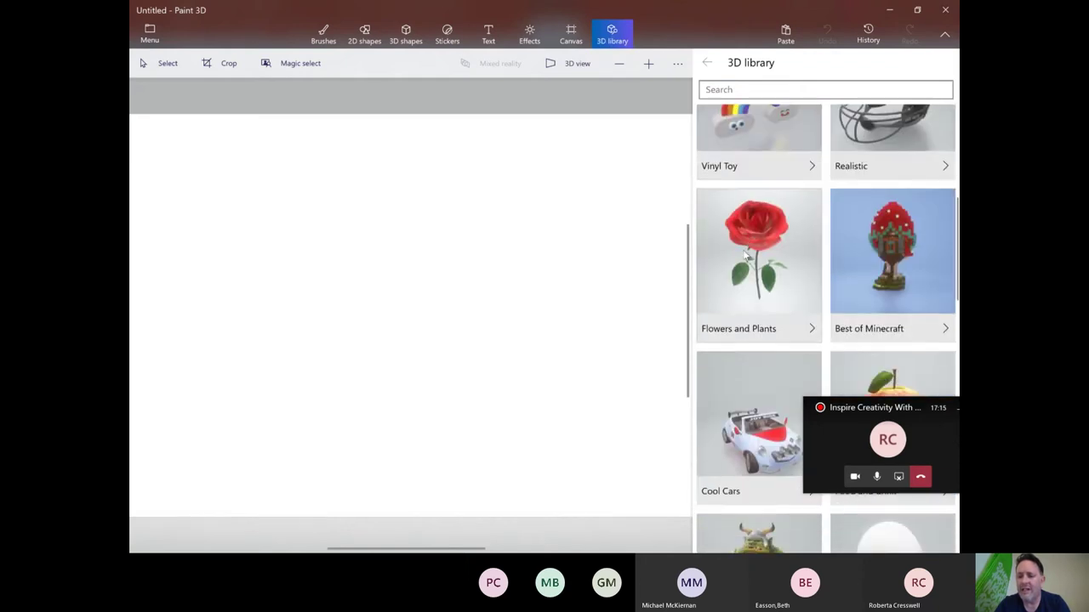
pyautogui.scroll(2, 749, 264)
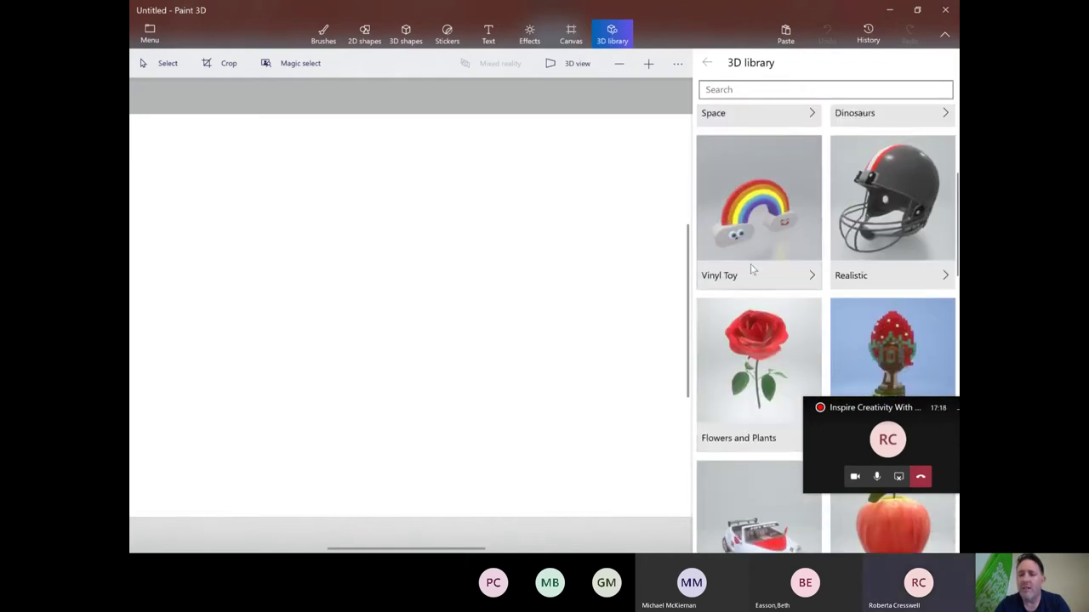
pyautogui.scroll(3, 750, 264)
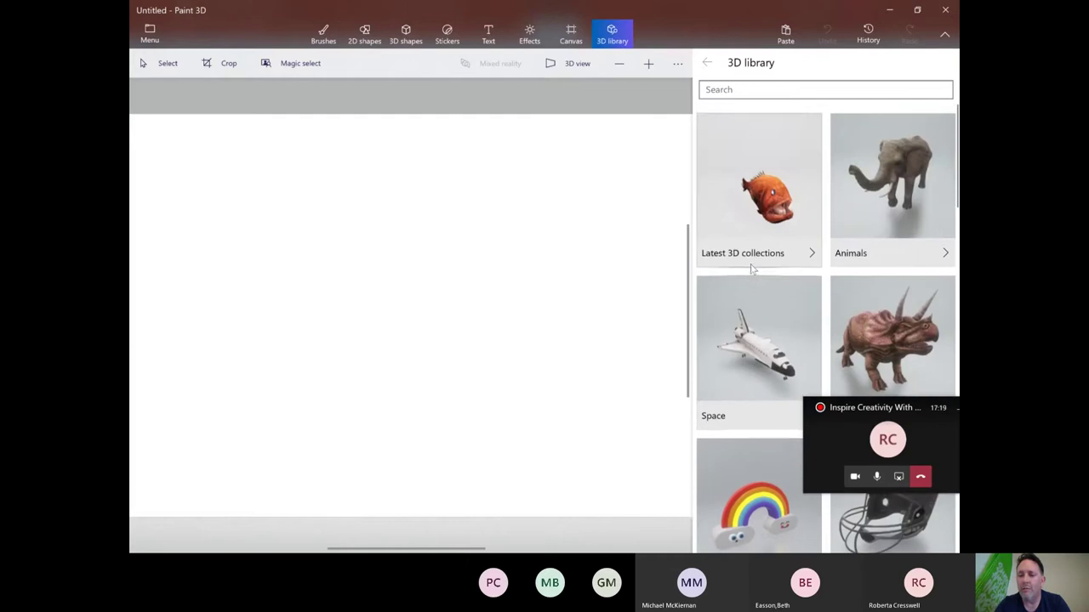
pyautogui.scroll(-2, 751, 269)
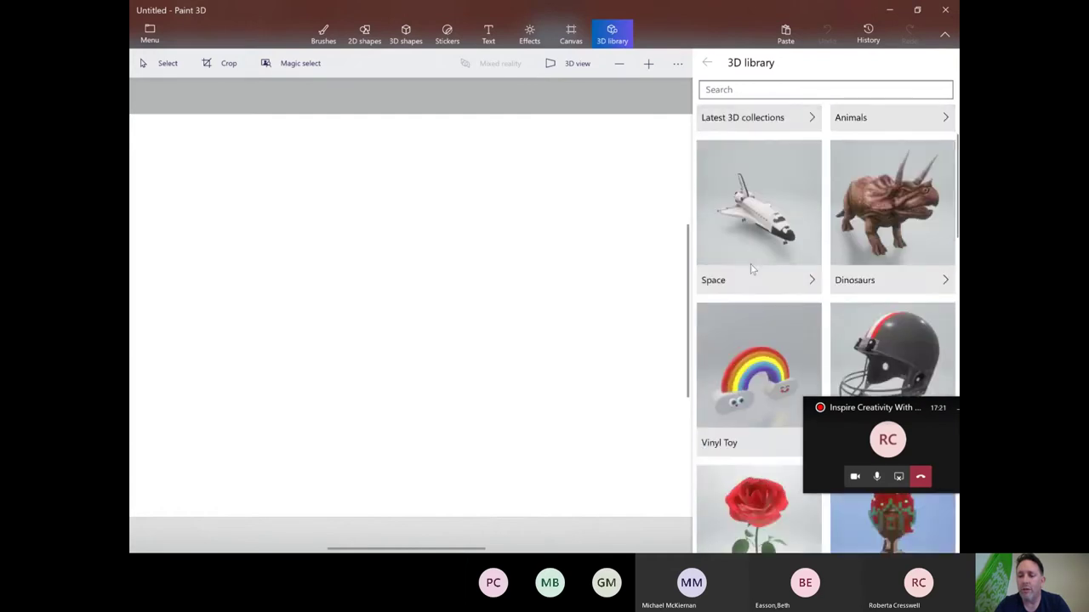
pyautogui.scroll(-4, 750, 264)
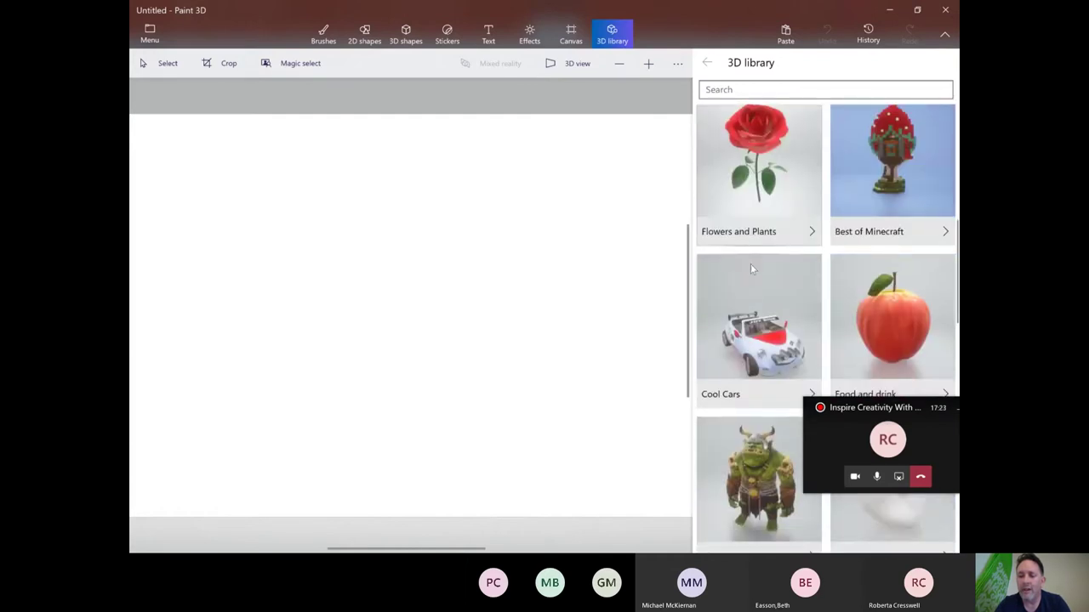
pyautogui.scroll(-2, 757, 298)
pyautogui.scroll(-5, 766, 330)
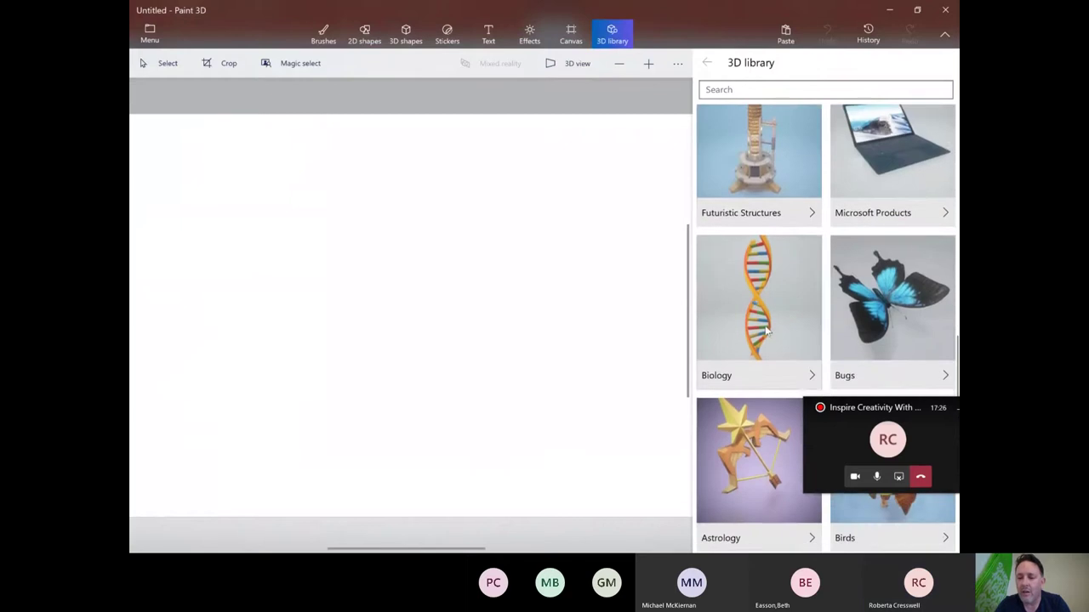
pyautogui.scroll(-5, 764, 330)
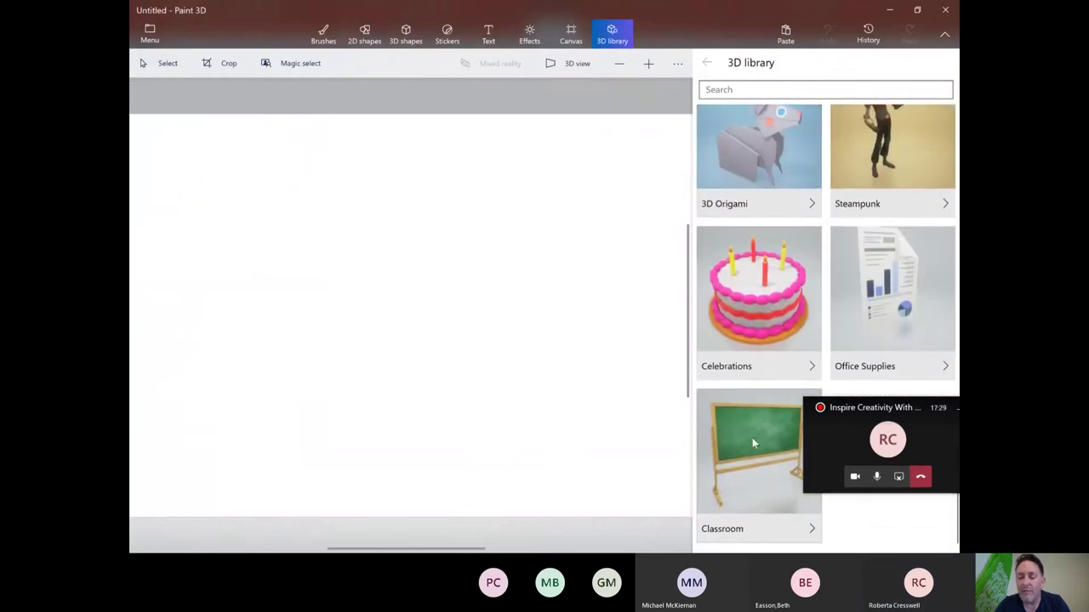
# - Insert the Chalkboard model from the library's Classroom category onto the canvas
pyautogui.click(762, 530)
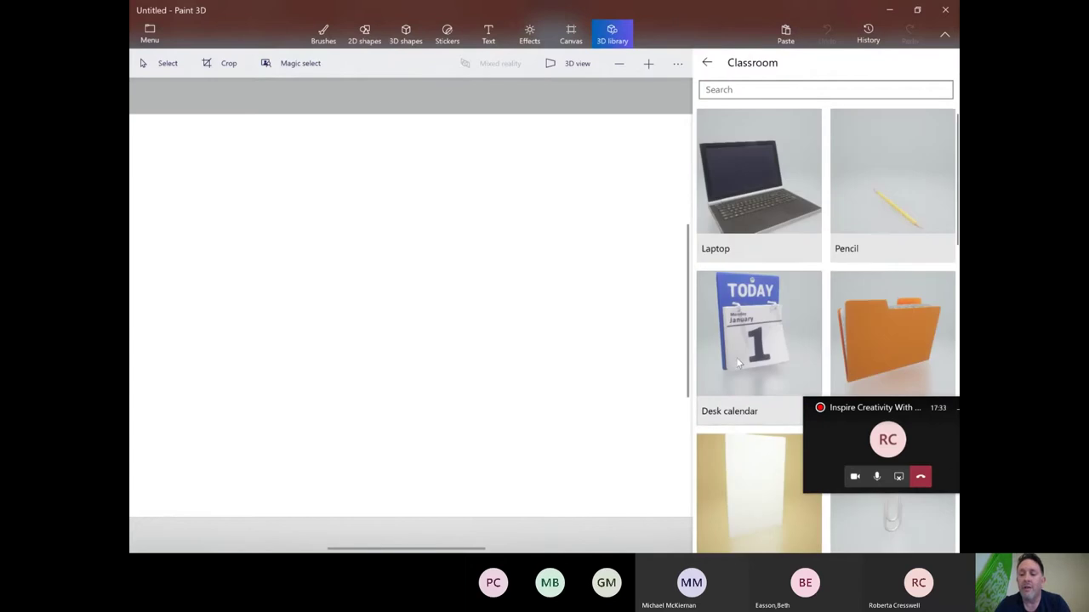
pyautogui.scroll(-5, 737, 360)
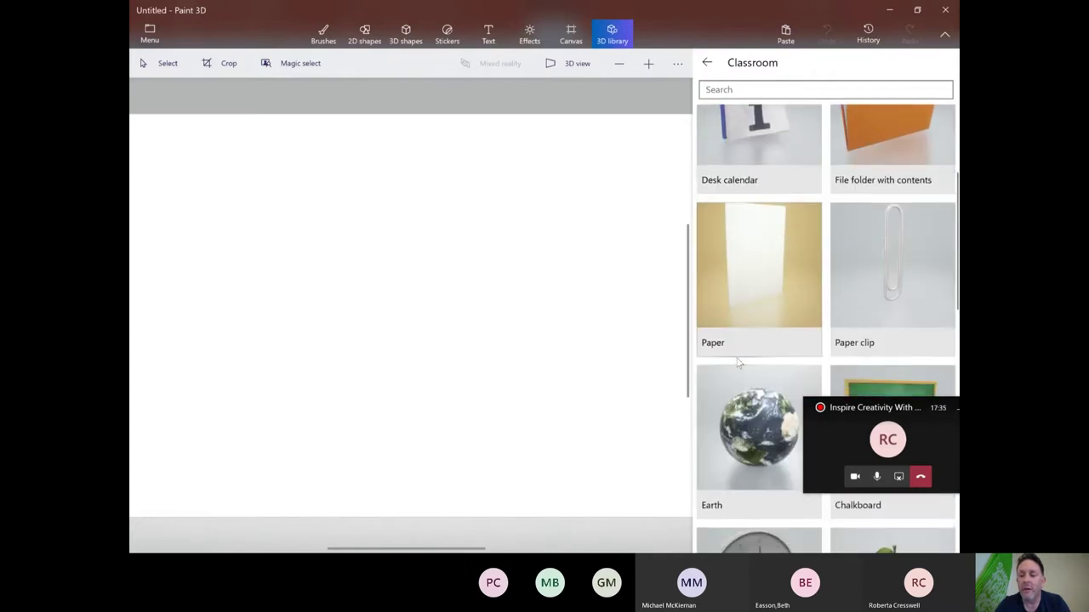
pyautogui.scroll(-4, 738, 361)
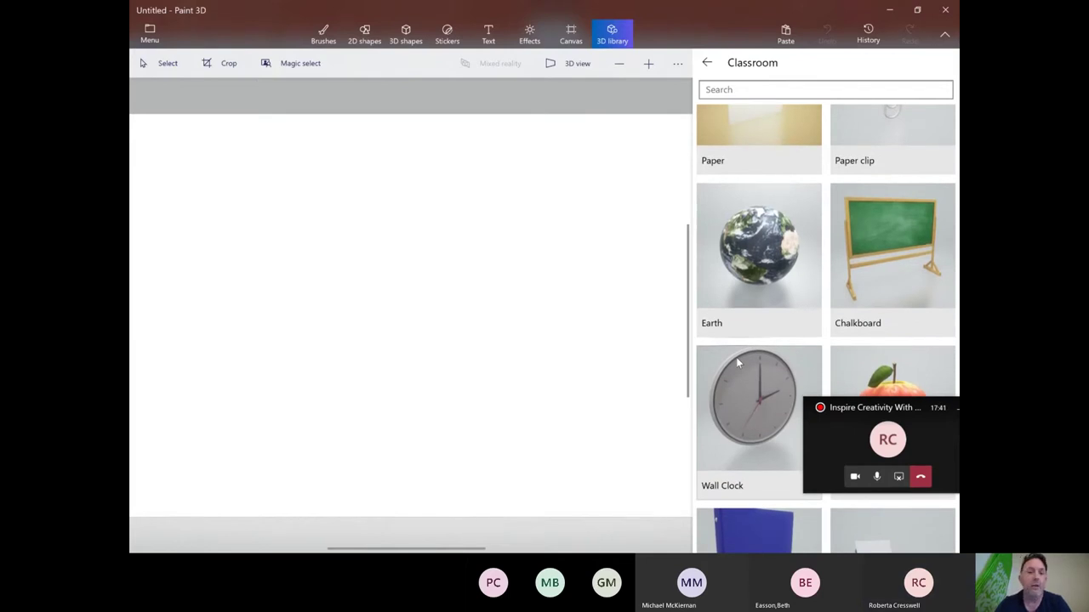
pyautogui.click(887, 244)
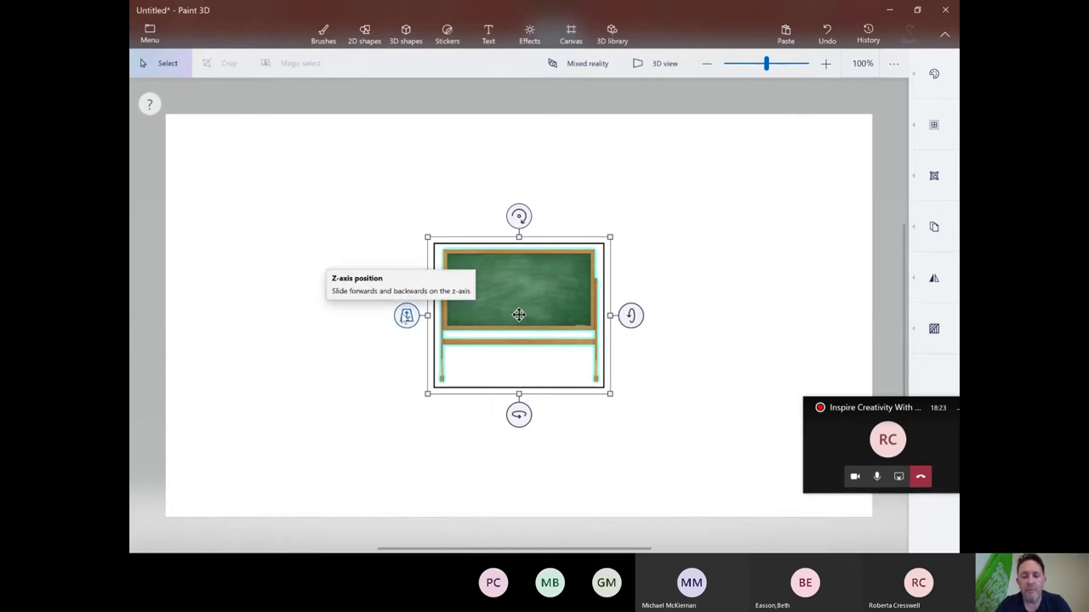
# - Slide the chalkboard model forwards and backwards along the z-axis, leaving it close to its original depth
pyautogui.moveTo(407, 315); pyautogui.dragTo(406, 354)
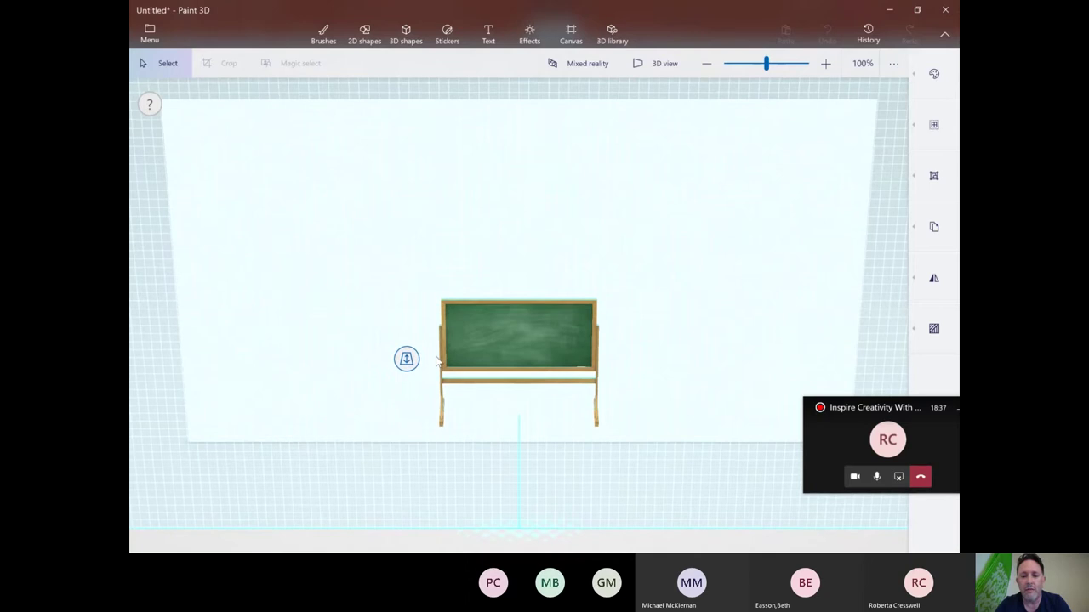
pyautogui.moveTo(435, 362); pyautogui.dragTo(436, 361)
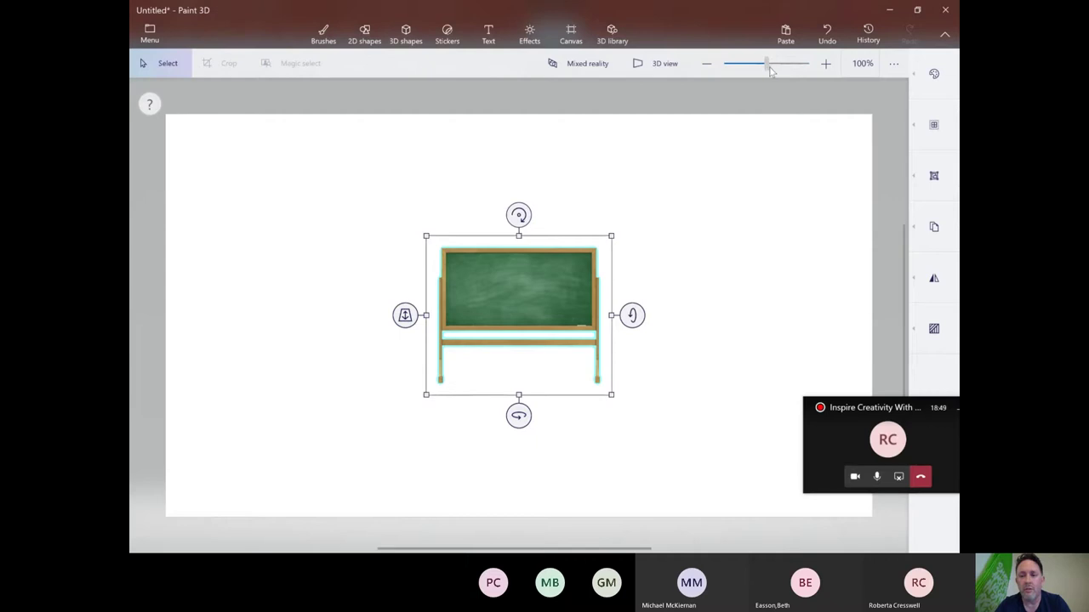
# - Choose the Crayon brush and set its colour to white for writing on the chalkboard
pyautogui.moveTo(769, 71)
pyautogui.mouseDown()
pyautogui.moveTo(780, 68)
pyautogui.moveTo(772, 77)
pyautogui.mouseUp()
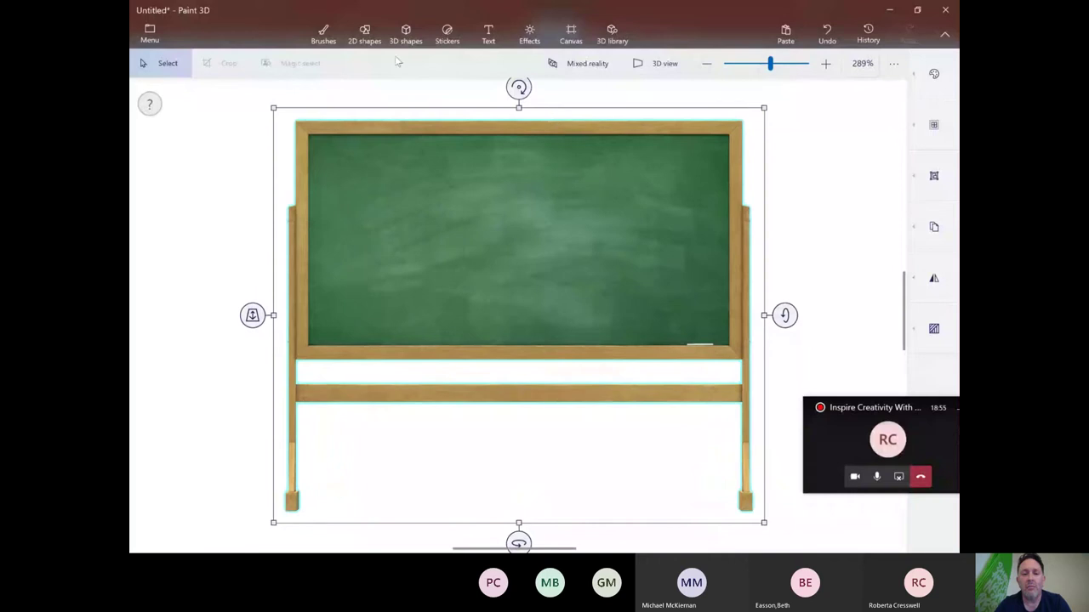
pyautogui.click(323, 34)
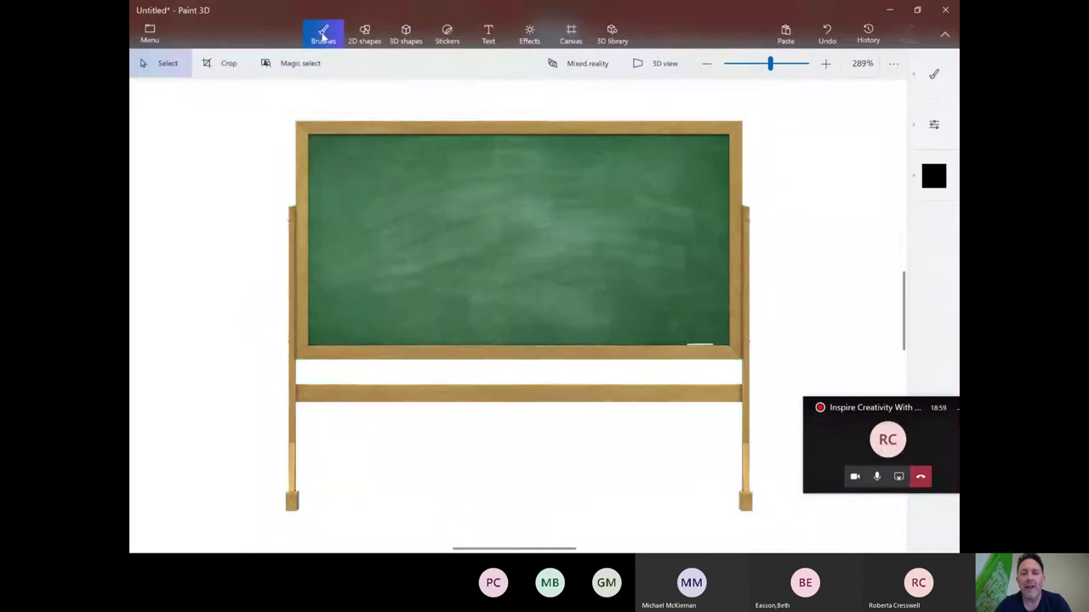
pyautogui.click(933, 76)
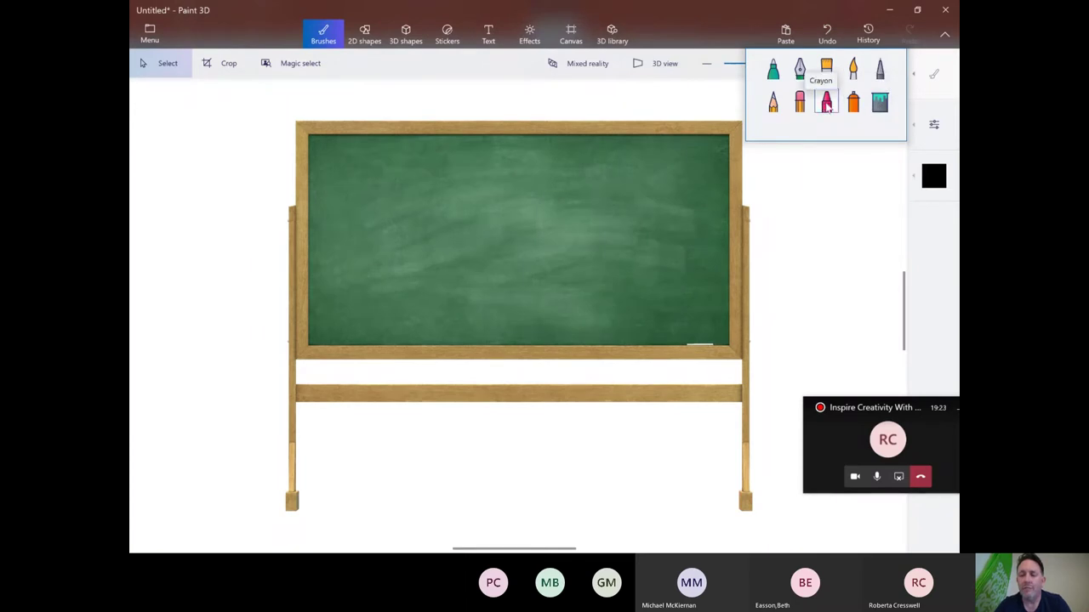
pyautogui.click(826, 103)
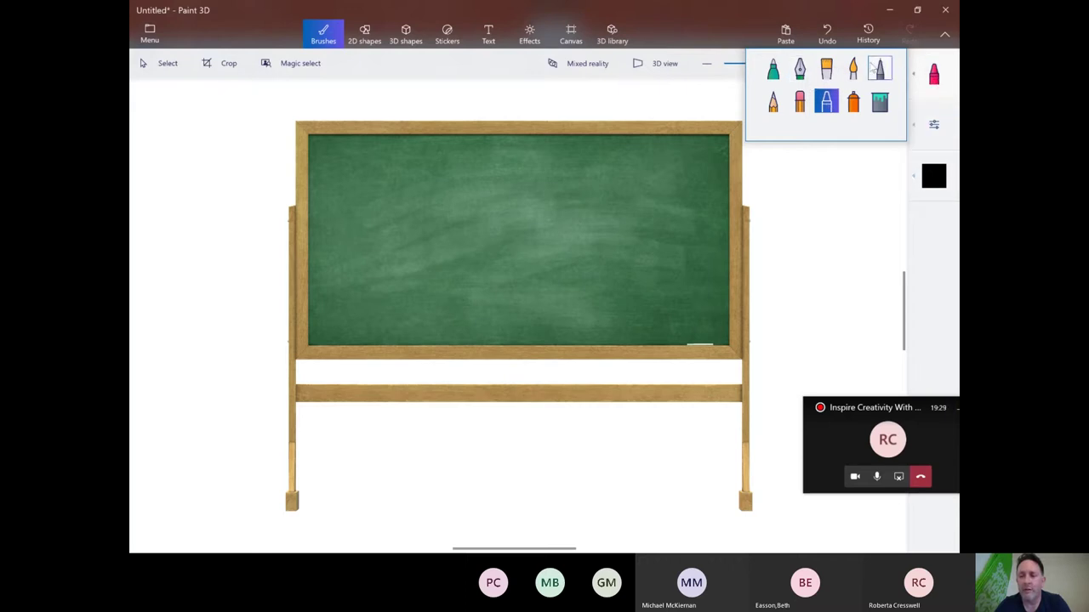
pyautogui.click(937, 127)
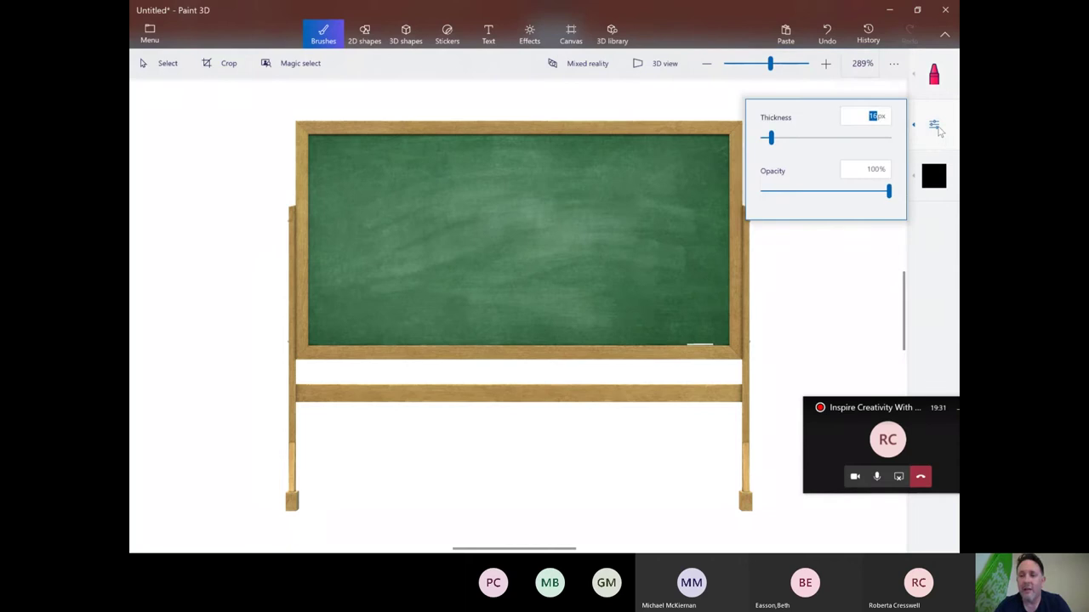
pyautogui.click(938, 182)
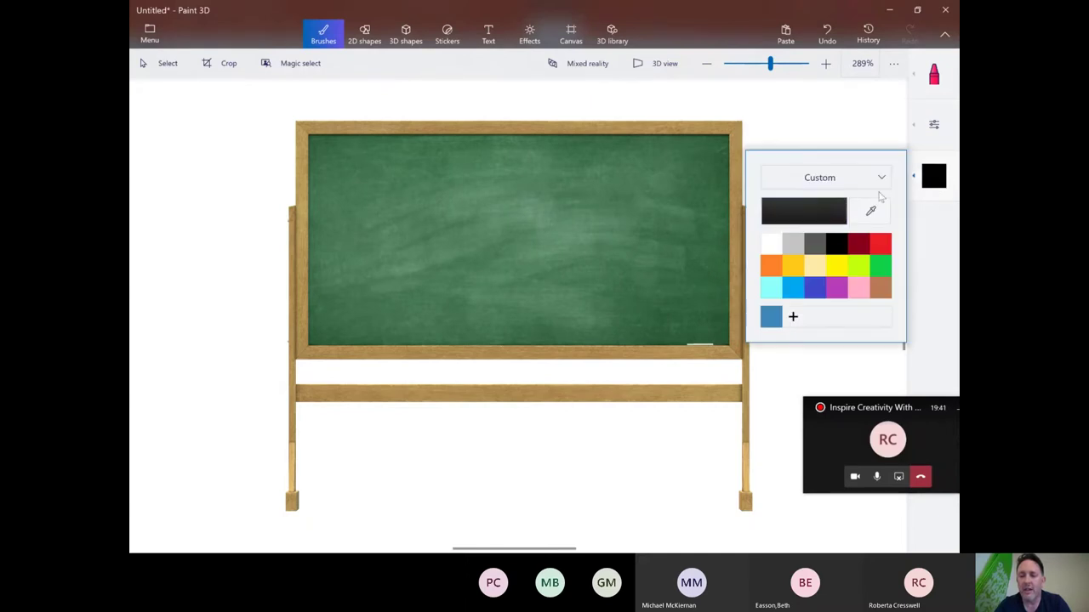
pyautogui.click(771, 245)
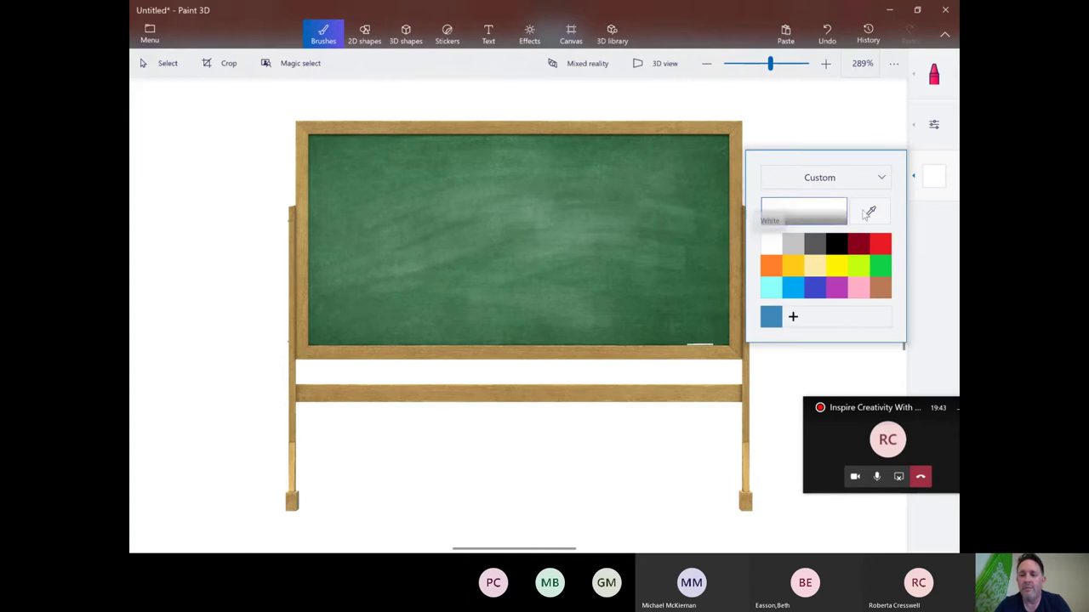
pyautogui.click(932, 183)
pyautogui.click(931, 184)
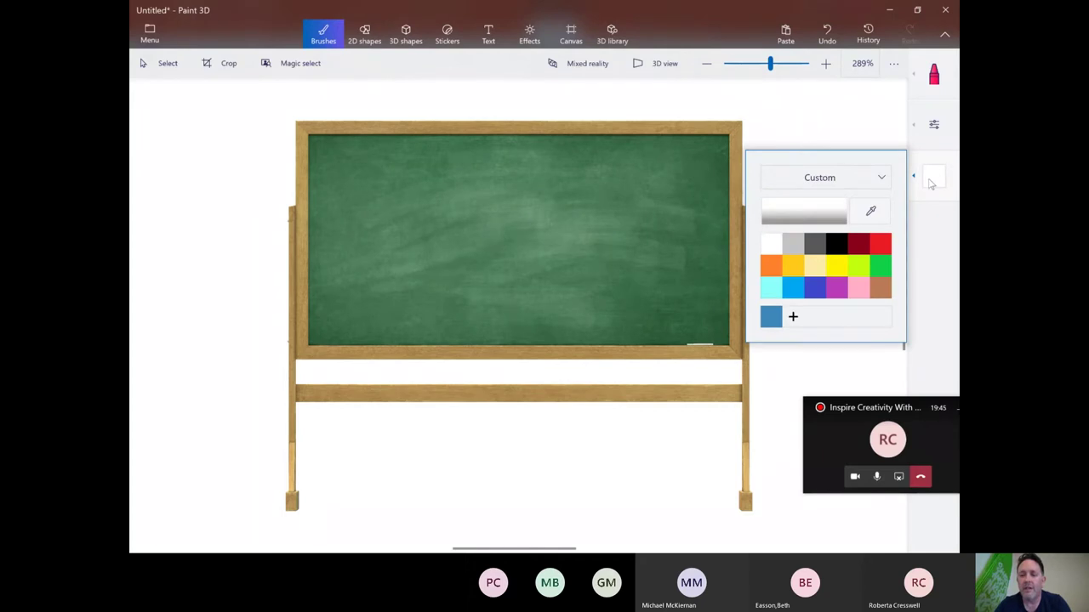
pyautogui.click(881, 136)
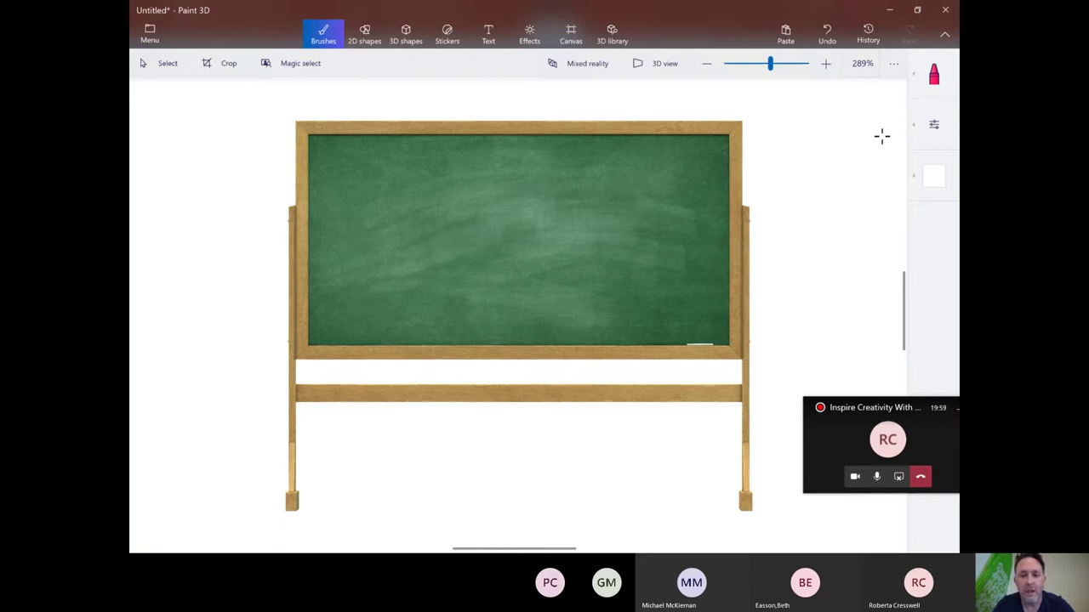
# - Handwrite "Welcome!" in white crayon across the green surface of the chalkboard model
pyautogui.moveTo(347, 181)
pyautogui.mouseDown()
pyautogui.moveTo(350, 225)
pyautogui.moveTo(415, 194)
pyautogui.moveTo(401, 172)
pyautogui.mouseUp()
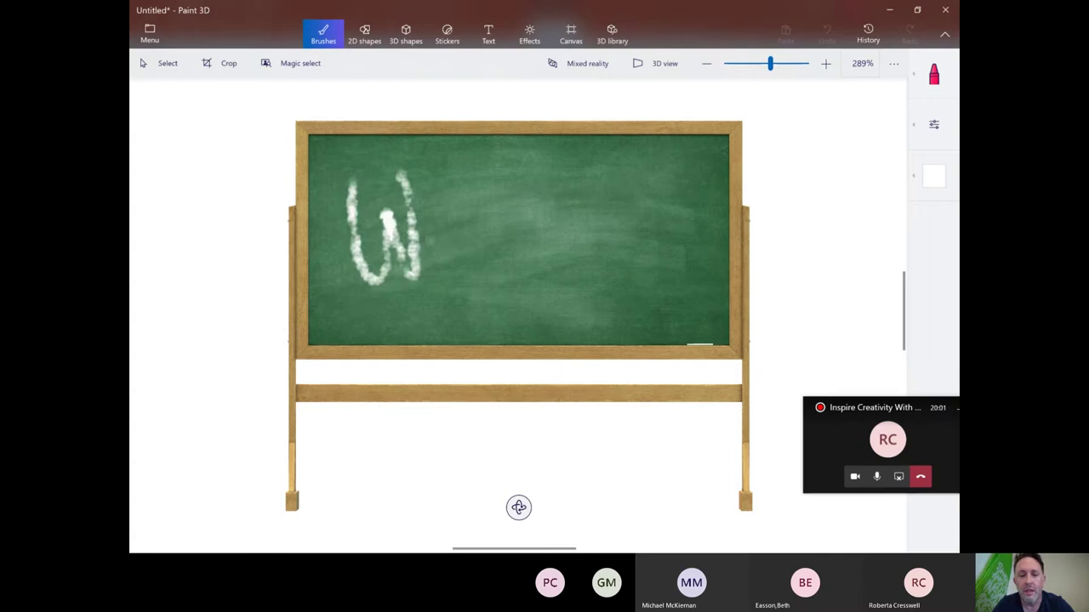
pyautogui.moveTo(426, 242); pyautogui.dragTo(476, 270)
pyautogui.moveTo(466, 234); pyautogui.dragTo(487, 271)
pyautogui.moveTo(520, 208)
pyautogui.mouseDown()
pyautogui.moveTo(538, 247)
pyautogui.moveTo(566, 255)
pyautogui.mouseUp()
pyautogui.moveTo(570, 204)
pyautogui.mouseDown()
pyautogui.moveTo(614, 268)
pyautogui.moveTo(655, 285)
pyautogui.mouseUp()
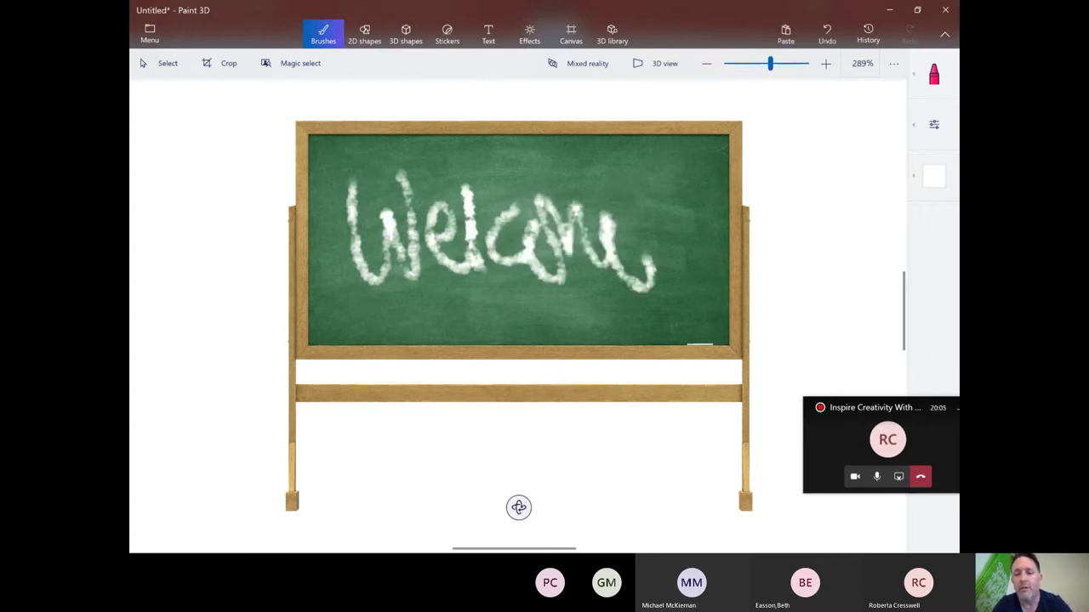
pyautogui.moveTo(668, 174); pyautogui.dragTo(670, 255)
pyautogui.click(685, 291)
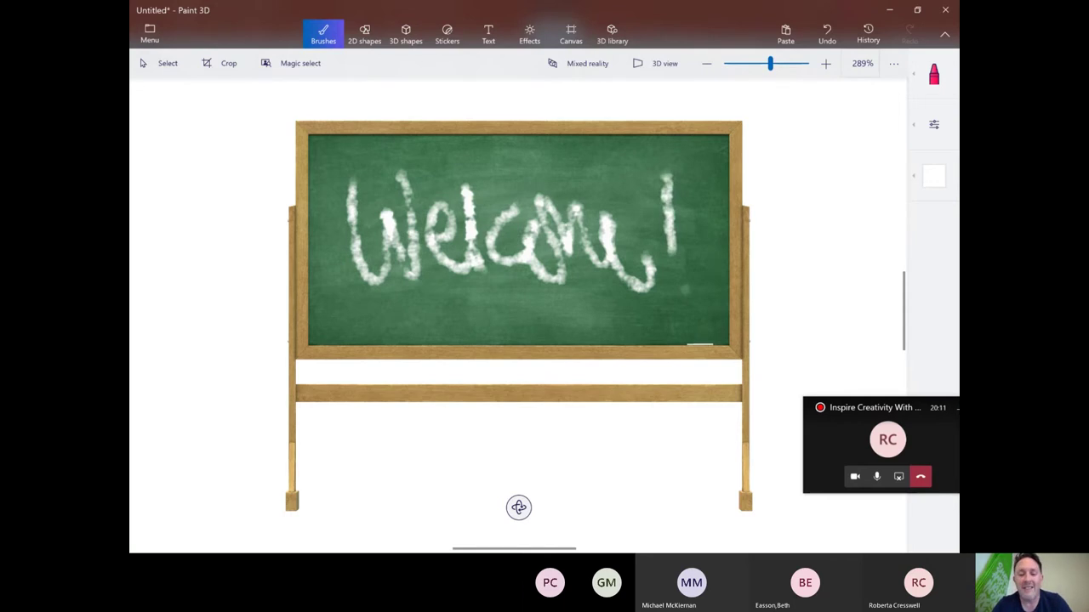
pyautogui.hotkey('ctrl', '0')
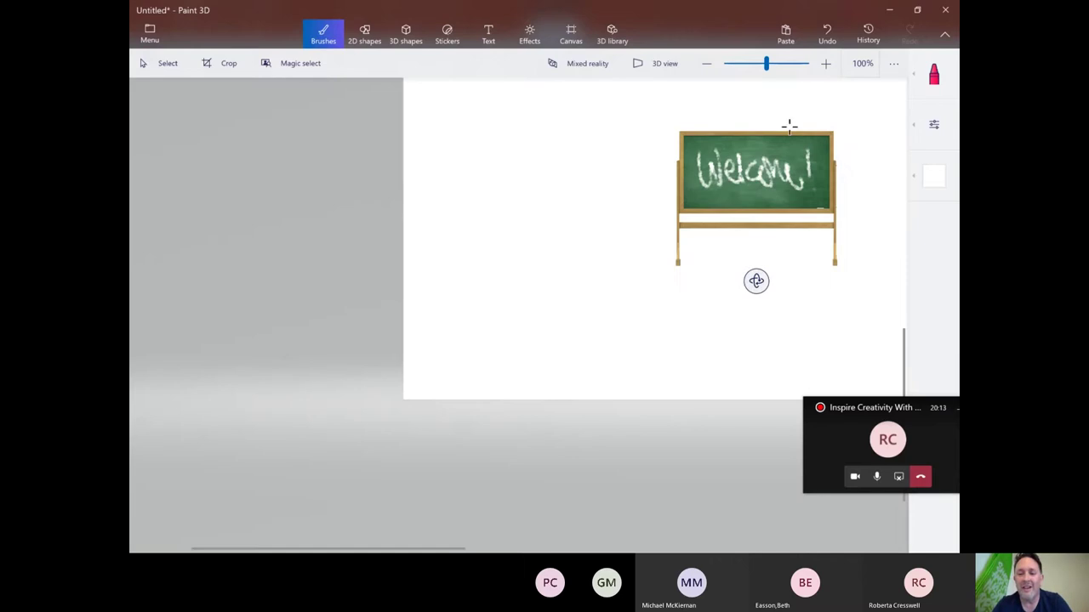
# - Rotate the chalkboard model to inspect its back, and turn it round to face the front again
pyautogui.scroll(5, 727, 231)
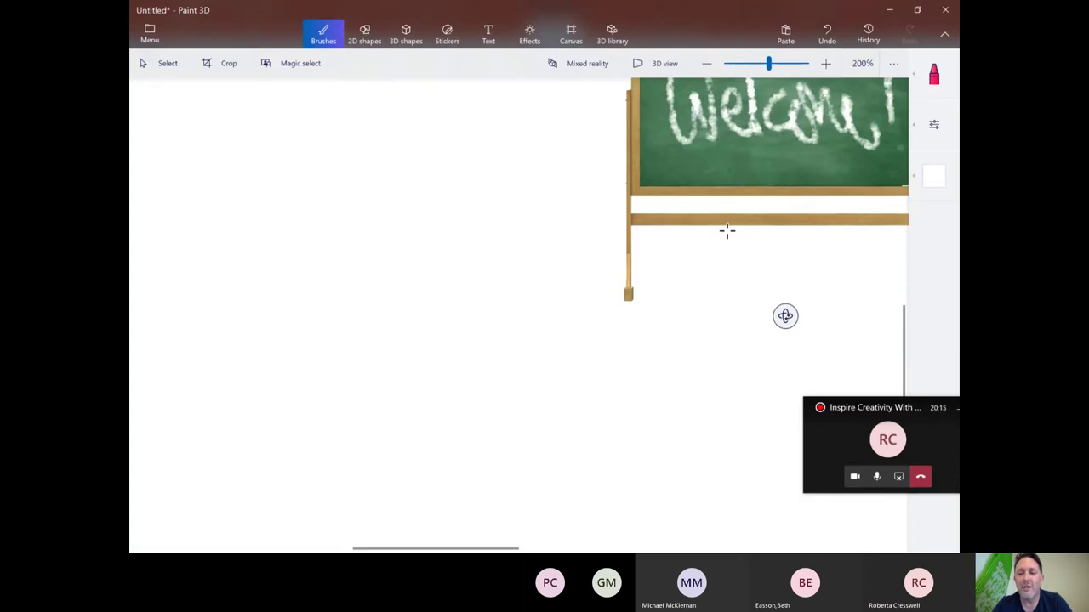
pyautogui.scroll(-5, 727, 231)
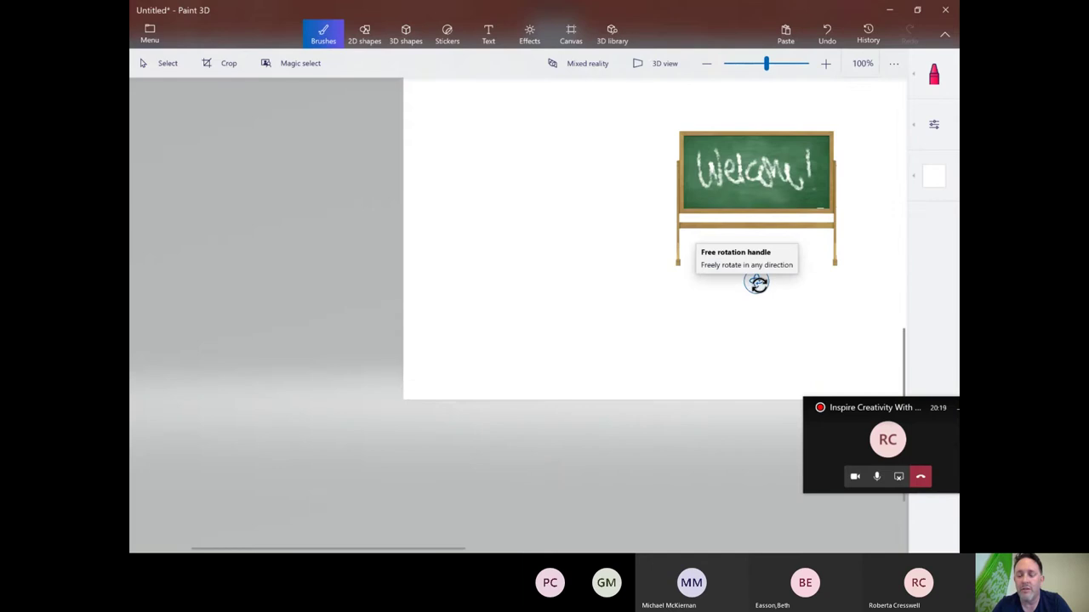
pyautogui.moveTo(756, 281); pyautogui.dragTo(889, 280)
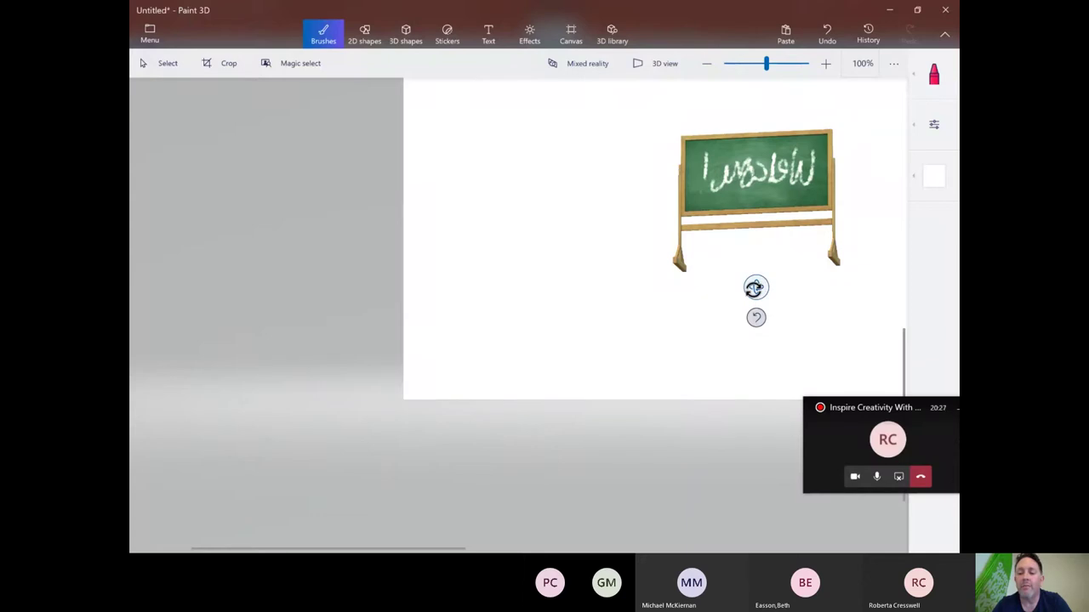
pyautogui.moveTo(755, 287); pyautogui.dragTo(616, 275)
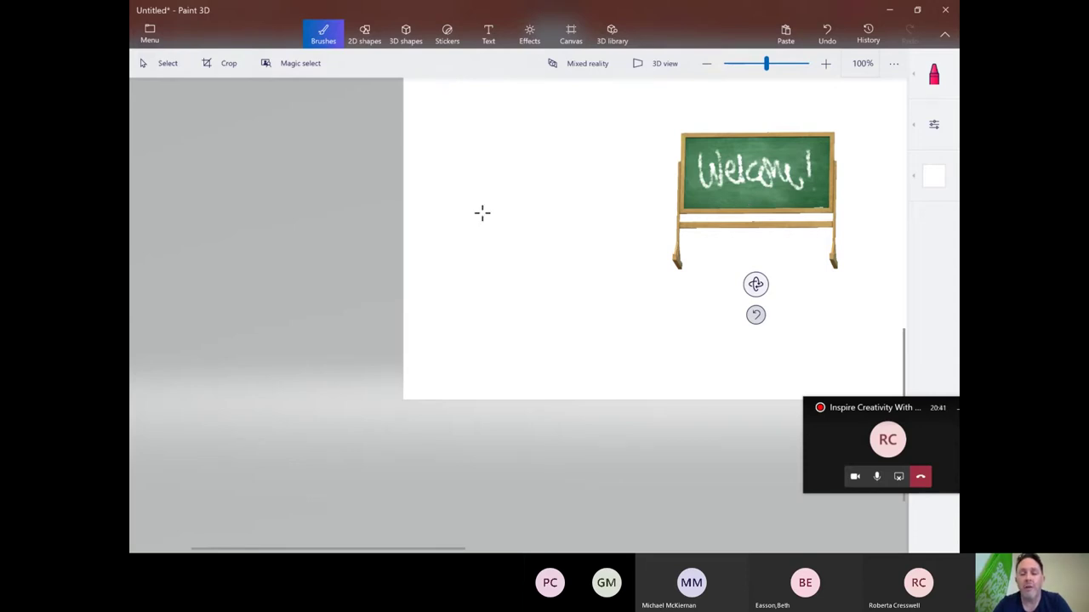
# - Select the chalkboard model, switch to the PowerPoint presentation and show its insert commands
pyautogui.click(162, 63)
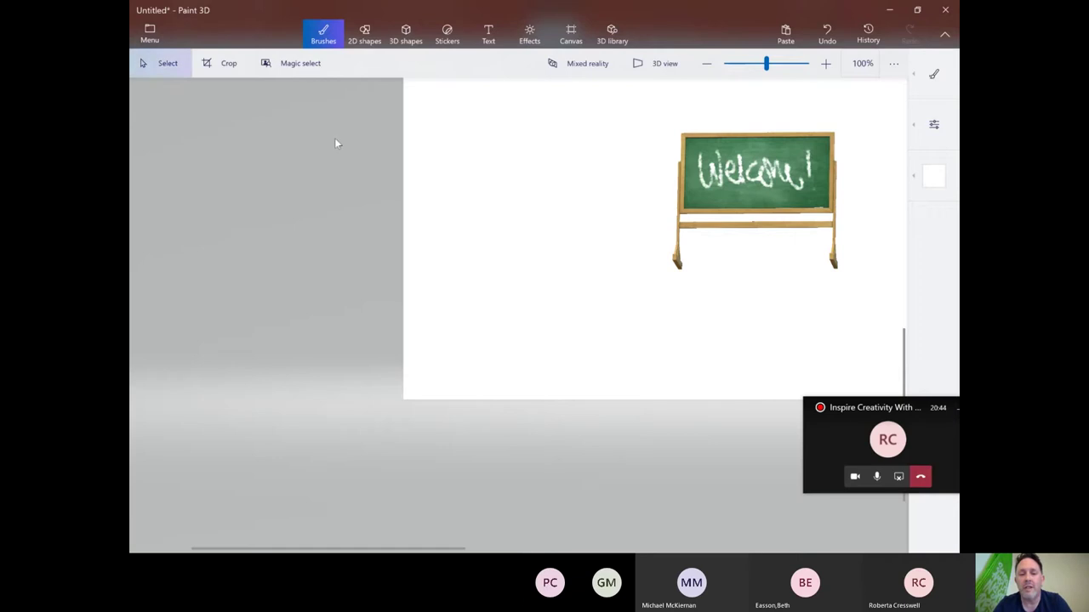
pyautogui.click(723, 186)
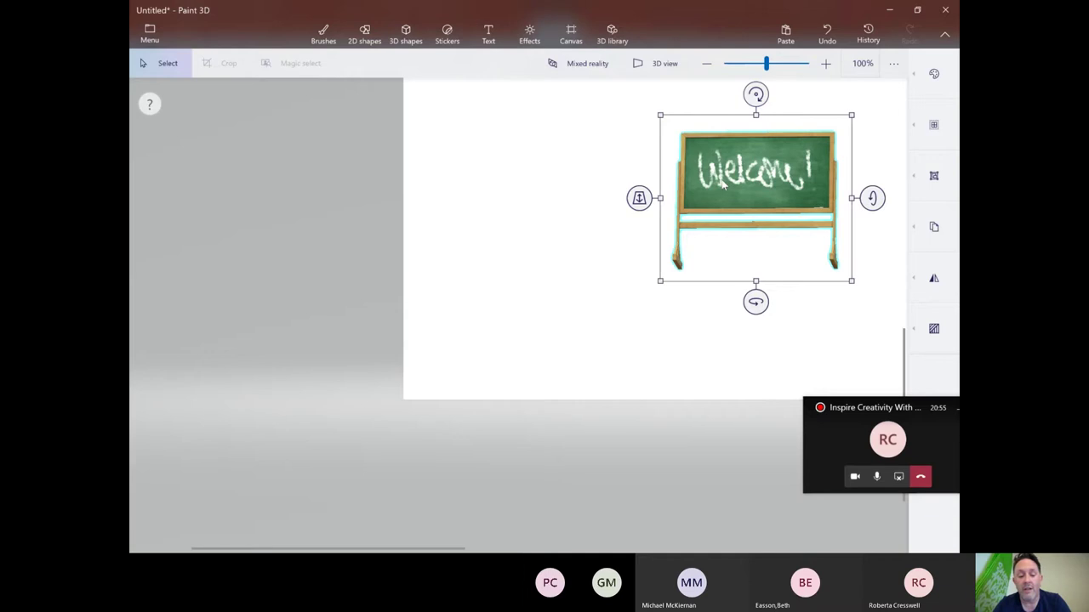
pyautogui.hotkey('alt', 'Tab')
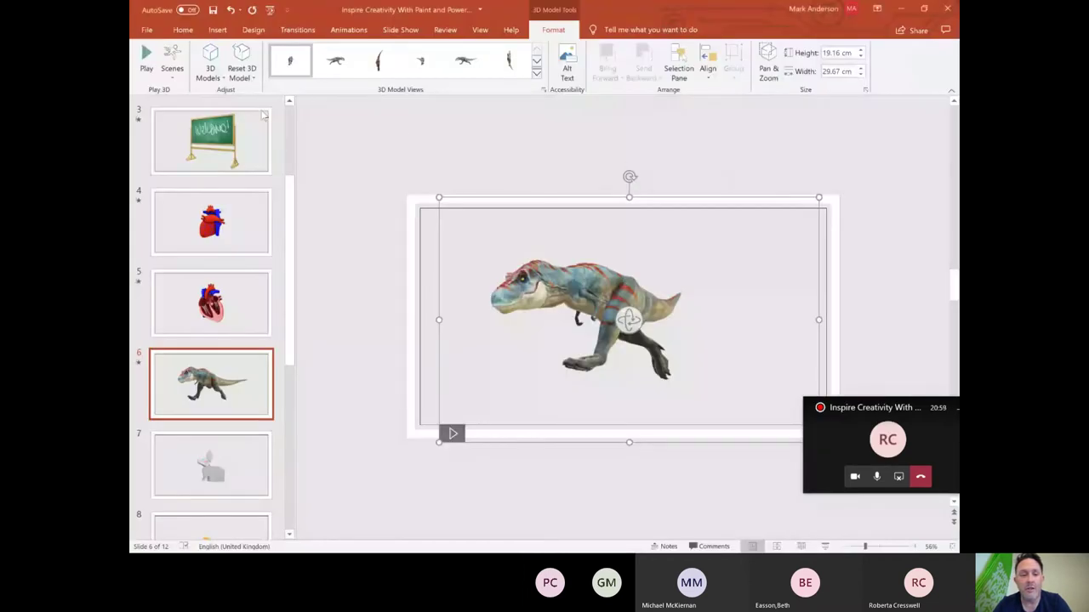
pyautogui.click(219, 32)
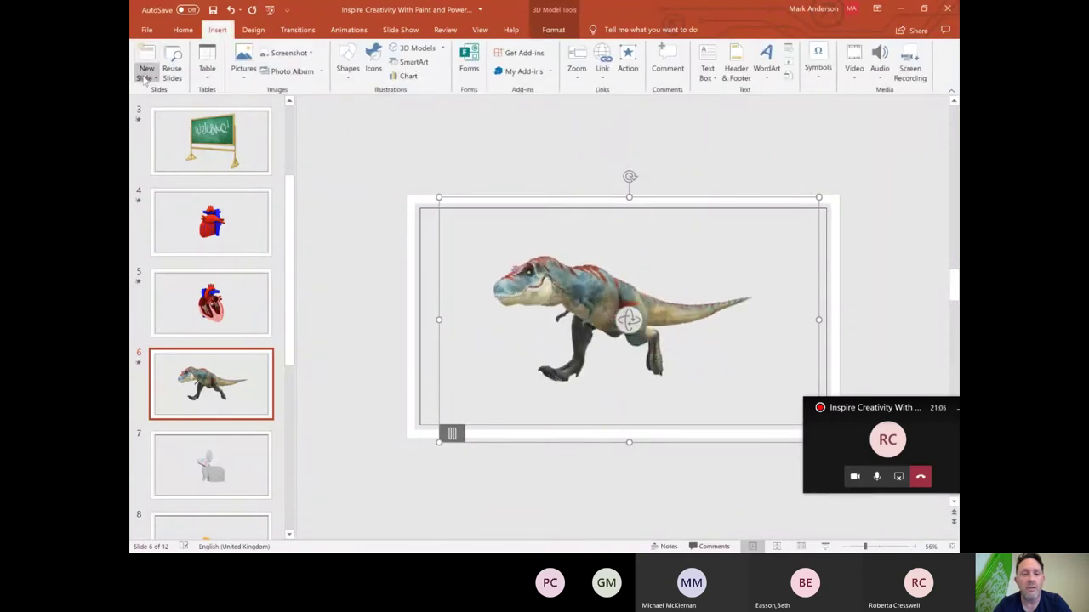
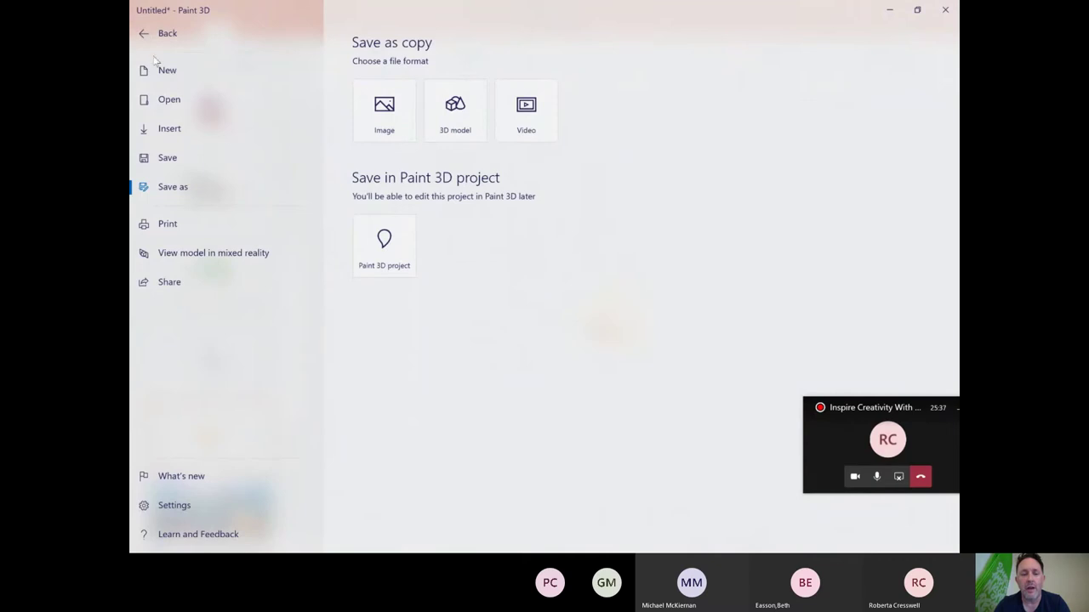
# - Start a new Paint 3D project, discarding the unsaved chalkboard work
pyautogui.click(158, 73)
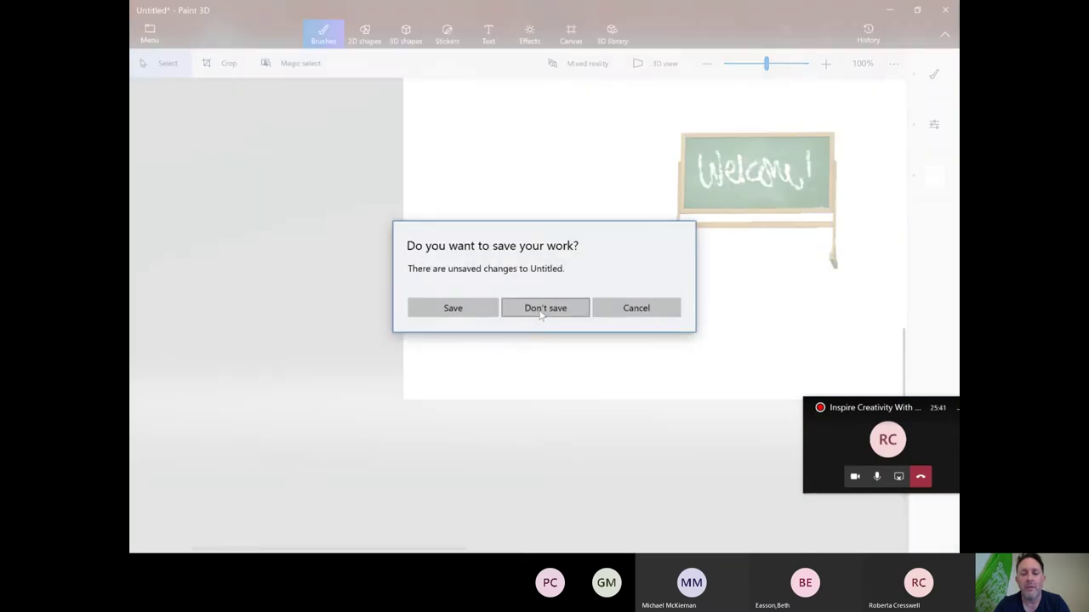
pyautogui.click(545, 308)
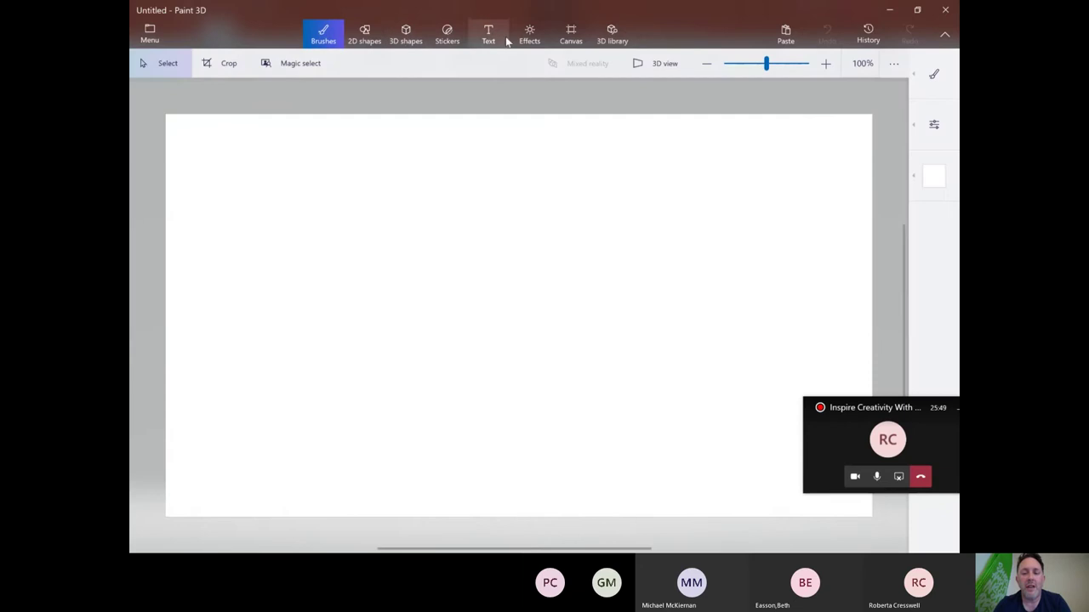
# - Choose the Fish from the built-in 3D models, with white as its colour
pyautogui.click(612, 34)
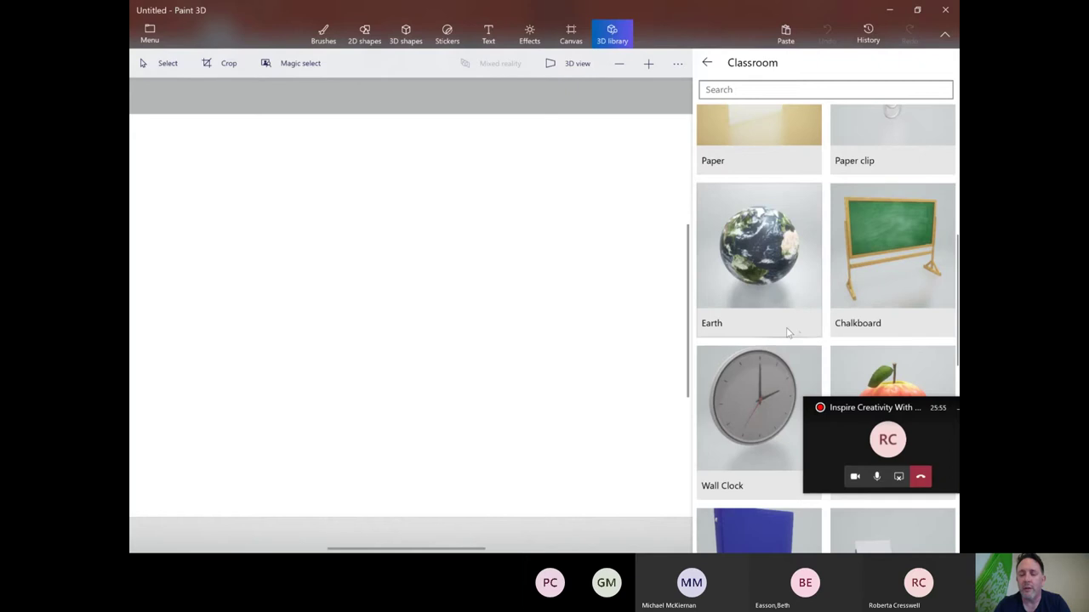
pyautogui.click(405, 36)
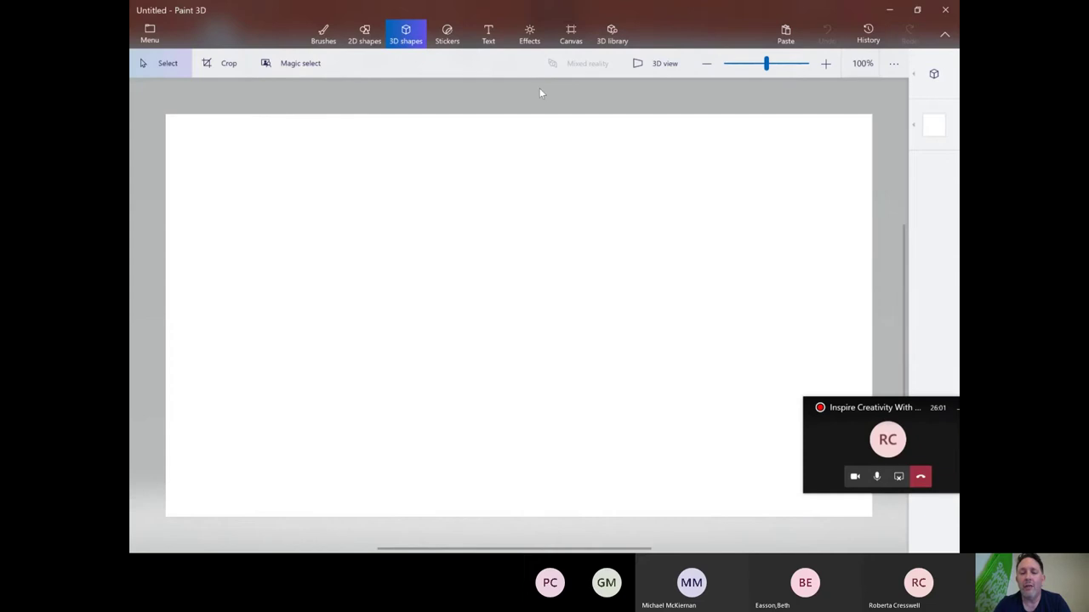
pyautogui.click(933, 75)
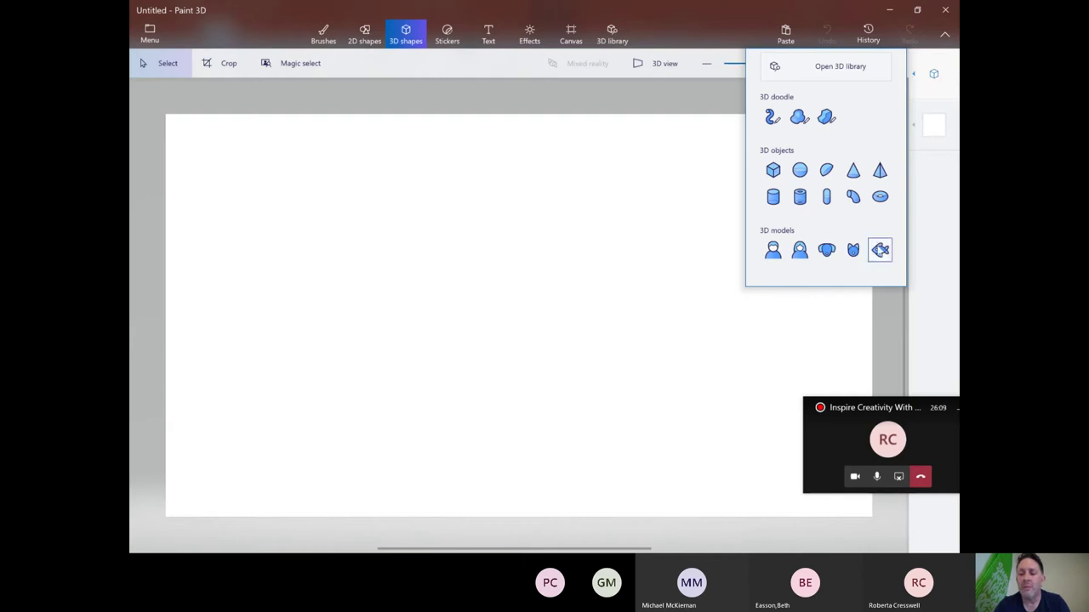
pyautogui.click(880, 251)
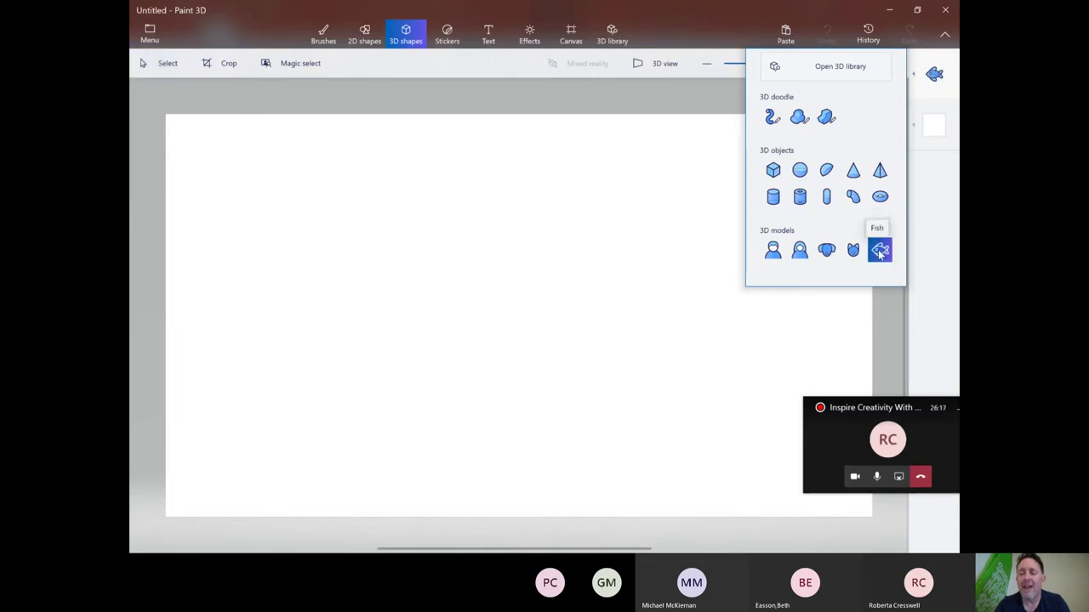
pyautogui.click(934, 128)
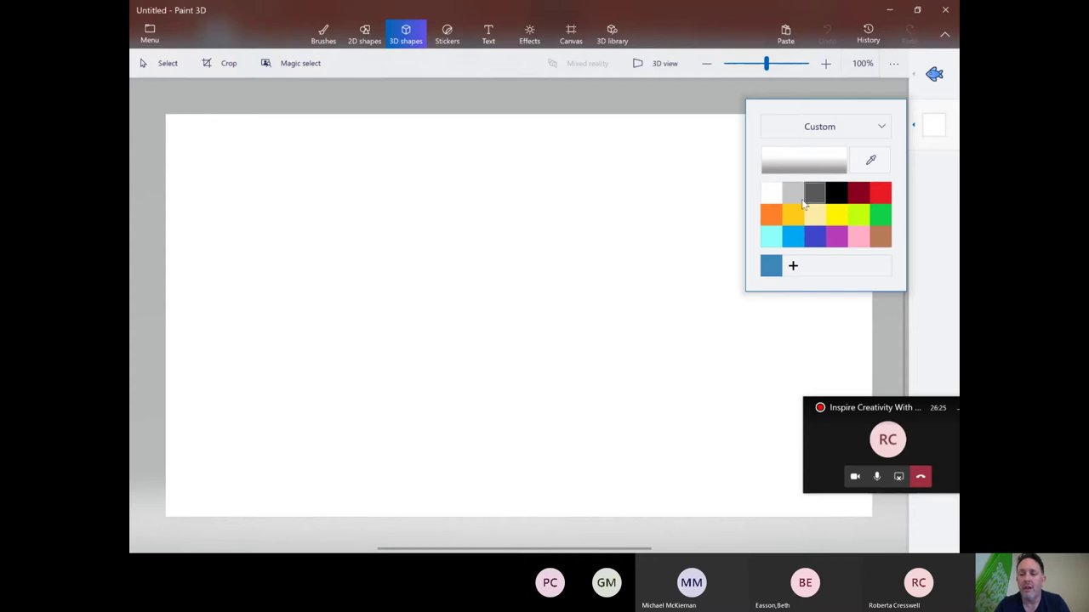
pyautogui.click(771, 216)
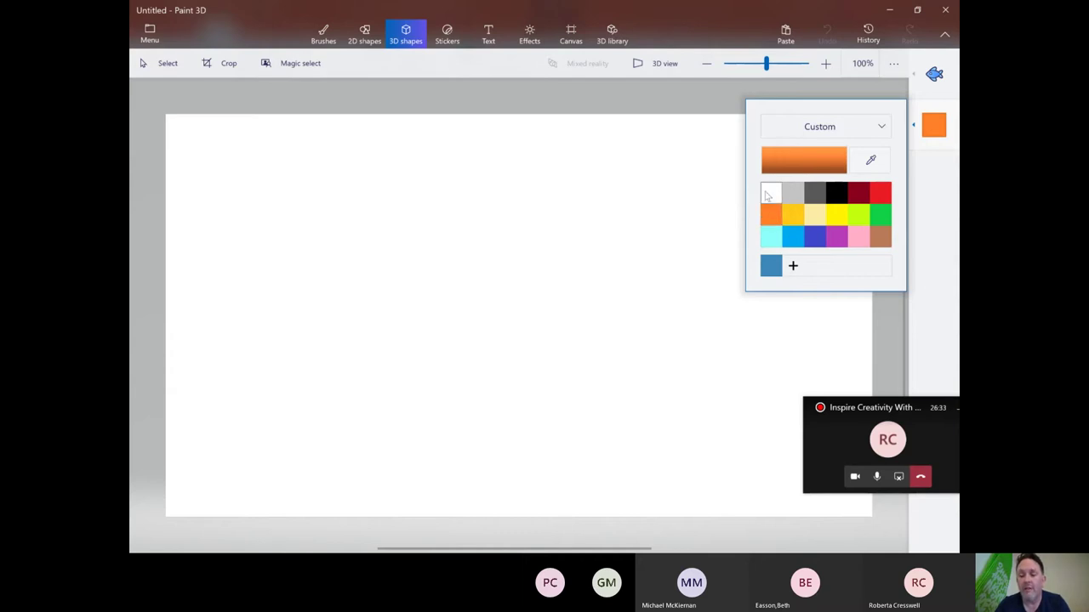
pyautogui.click(766, 196)
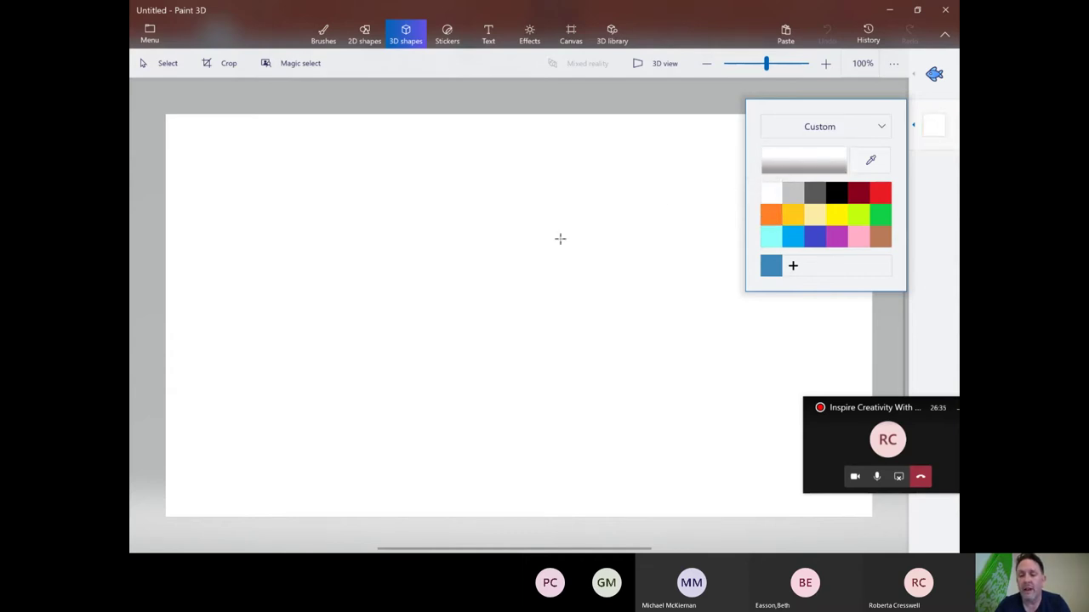
# - Place the white fish at the centre of the canvas and enlarge it to about four times its width
pyautogui.click(519, 276)
pyautogui.click(519, 277)
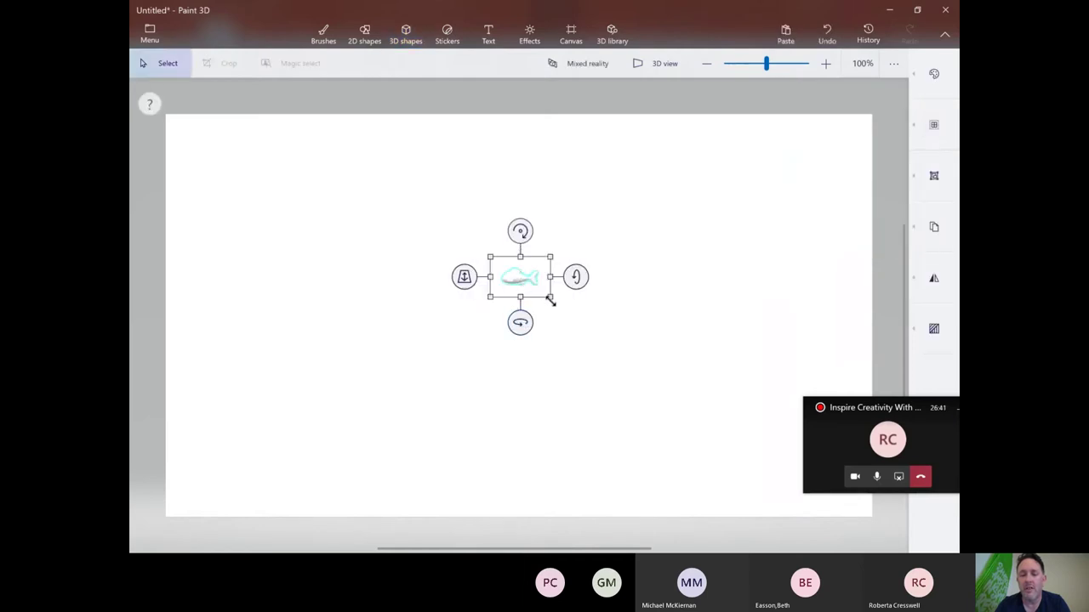
pyautogui.moveTo(550, 299); pyautogui.dragTo(692, 438)
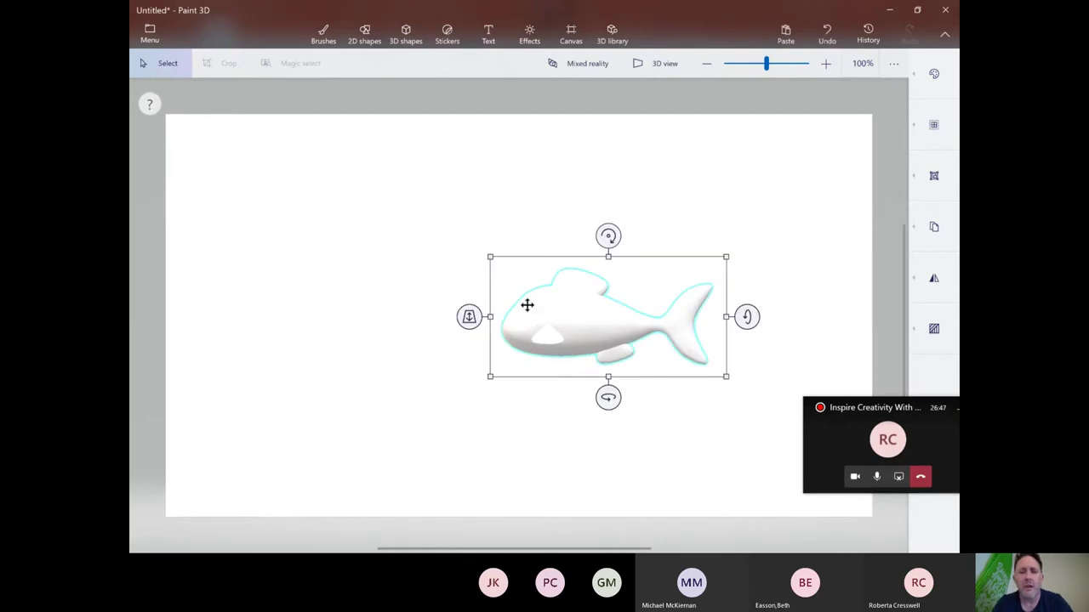
# - Choose the Oil brush and set its colour to orange
pyautogui.click(324, 34)
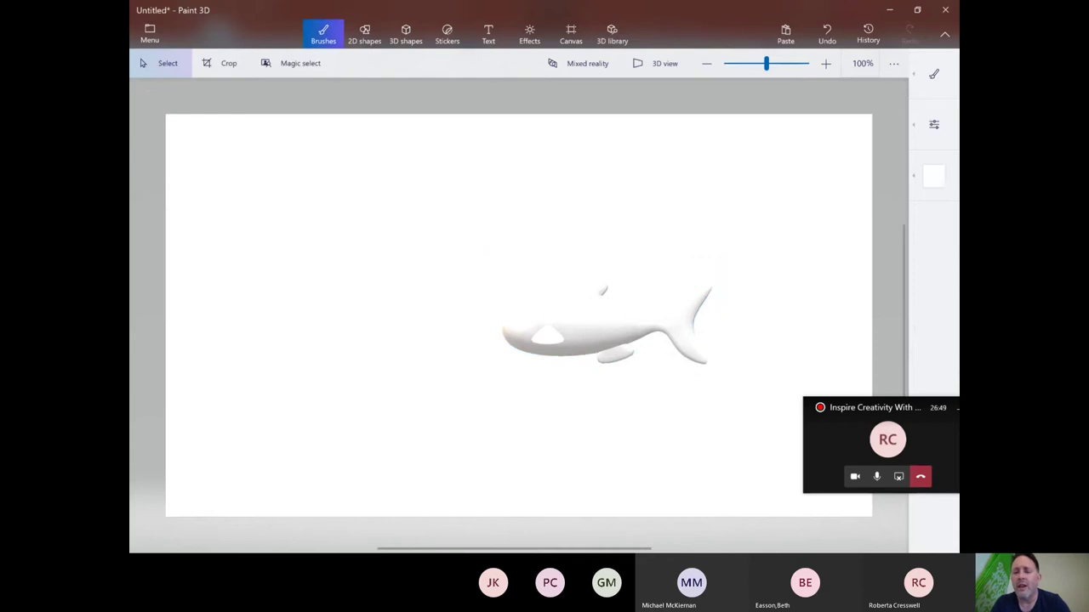
pyautogui.click(933, 74)
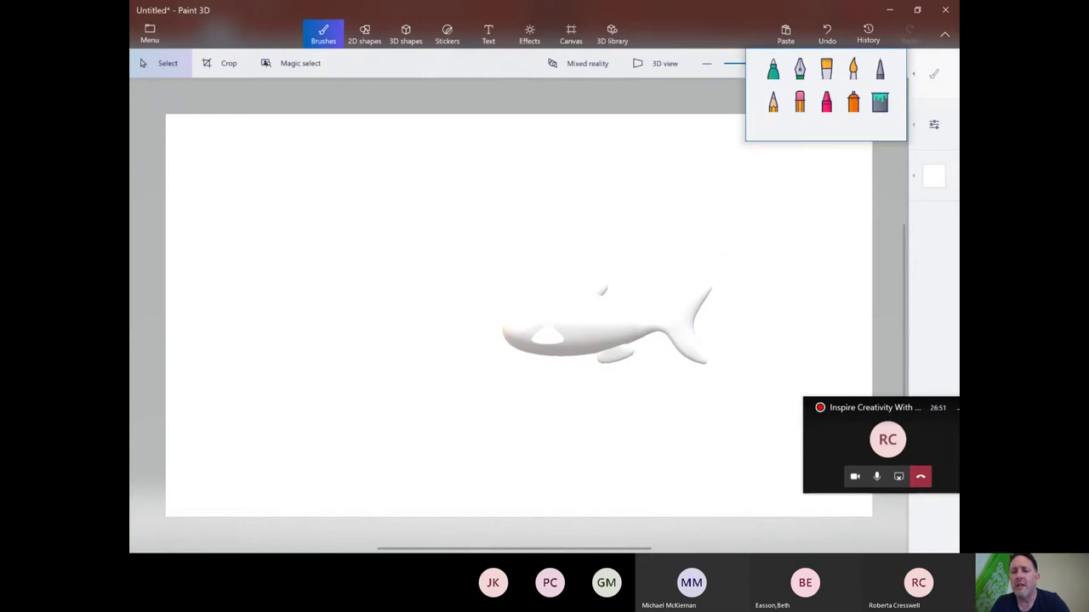
pyautogui.click(826, 68)
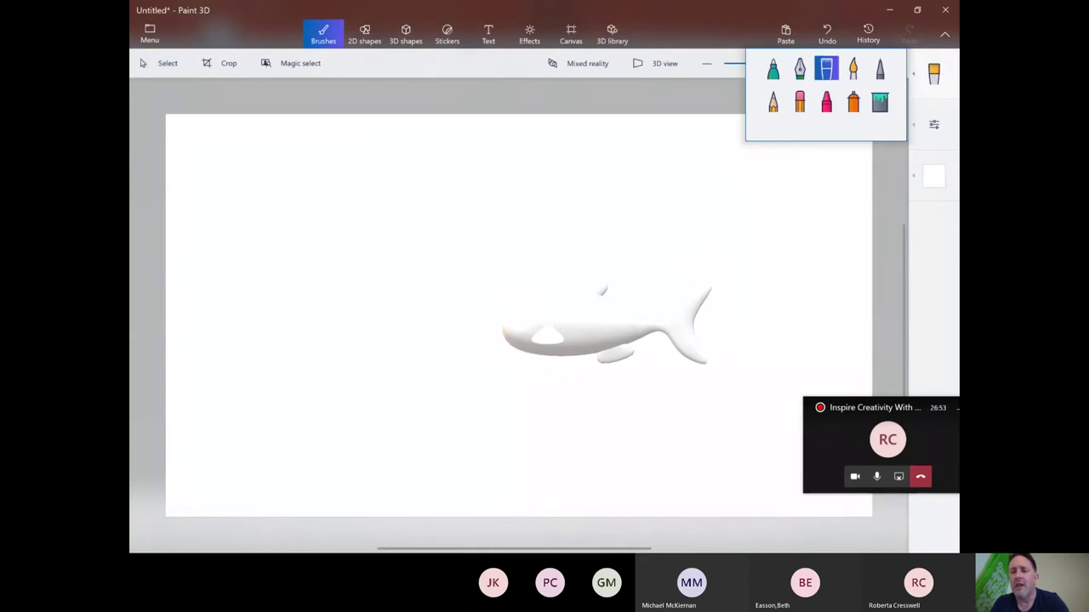
pyautogui.click(933, 176)
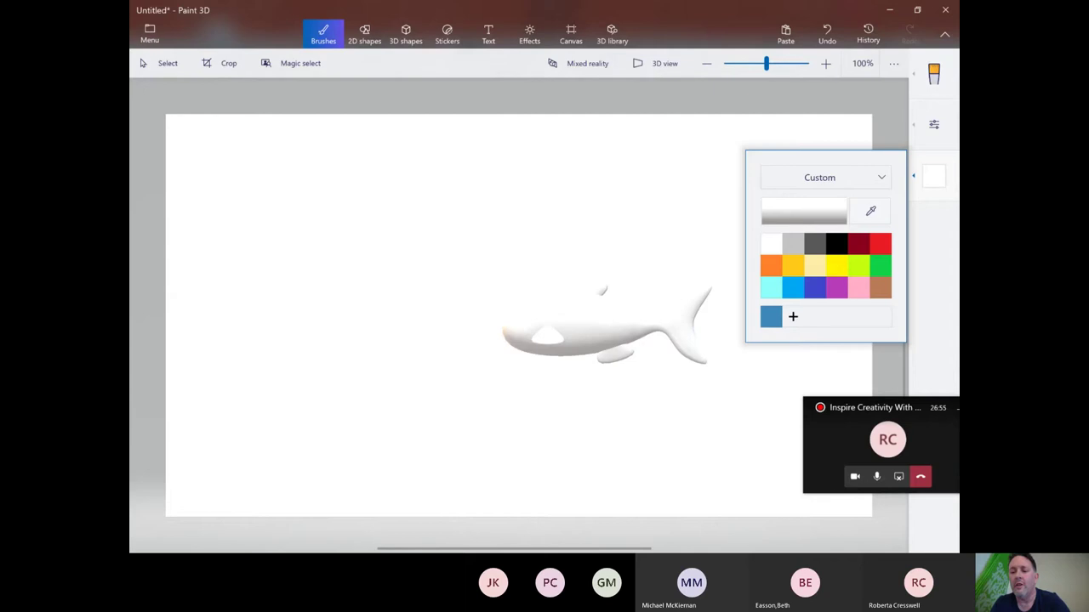
pyautogui.click(771, 265)
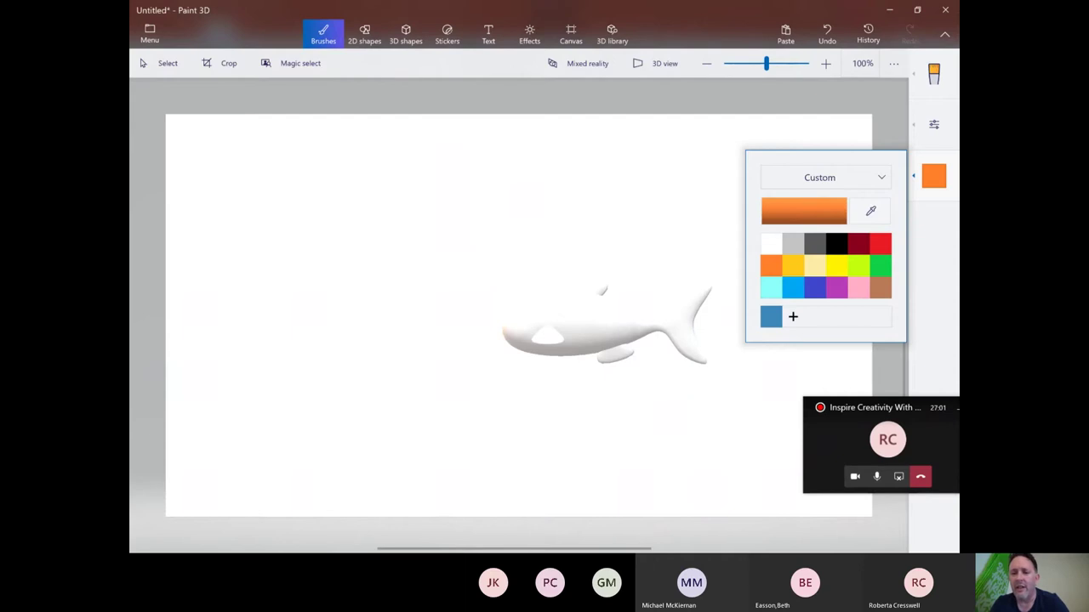
pyautogui.press('Escape')
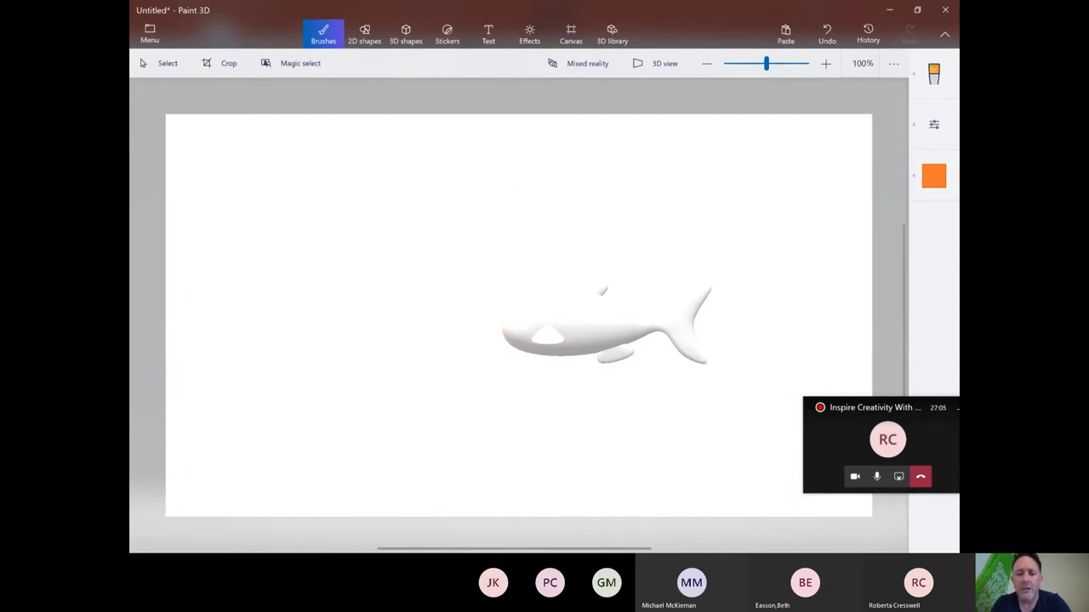
# - Scribble orange strokes on the canvas around the fish, and undo them
pyautogui.moveTo(467, 263)
pyautogui.mouseDown()
pyautogui.moveTo(535, 389)
pyautogui.moveTo(485, 276)
pyautogui.moveTo(553, 379)
pyautogui.moveTo(515, 272)
pyautogui.moveTo(572, 379)
pyautogui.moveTo(606, 376)
pyautogui.moveTo(557, 225)
pyautogui.moveTo(629, 379)
pyautogui.moveTo(579, 230)
pyautogui.moveTo(655, 378)
pyautogui.moveTo(621, 272)
pyautogui.moveTo(685, 387)
pyautogui.moveTo(659, 247)
pyautogui.moveTo(710, 379)
pyautogui.moveTo(727, 375)
pyautogui.moveTo(685, 242)
pyautogui.moveTo(731, 345)
pyautogui.mouseUp()
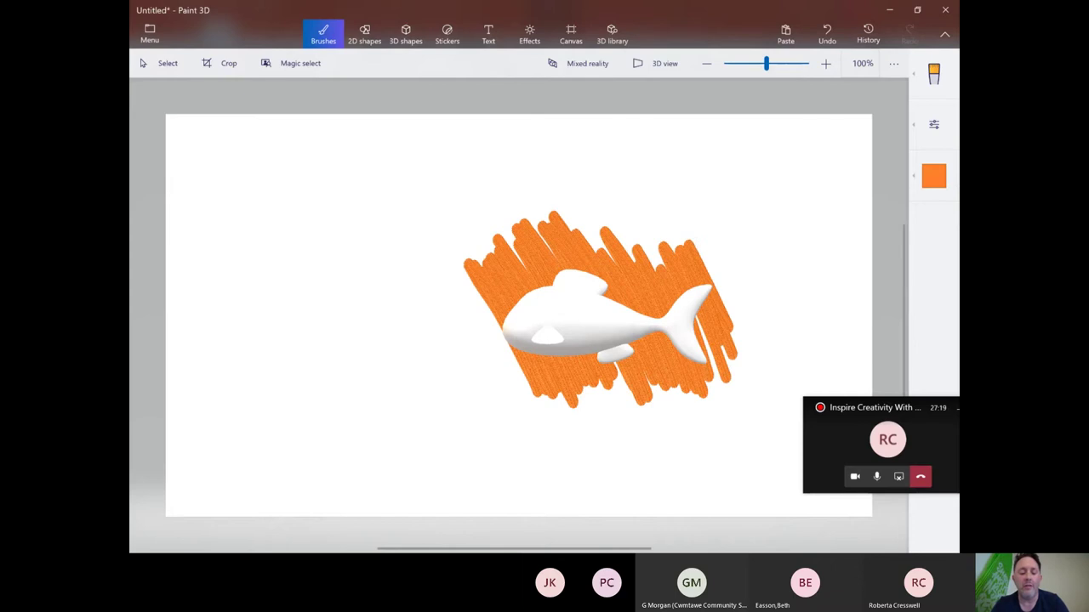
pyautogui.hotkey('ctrl', 'z')
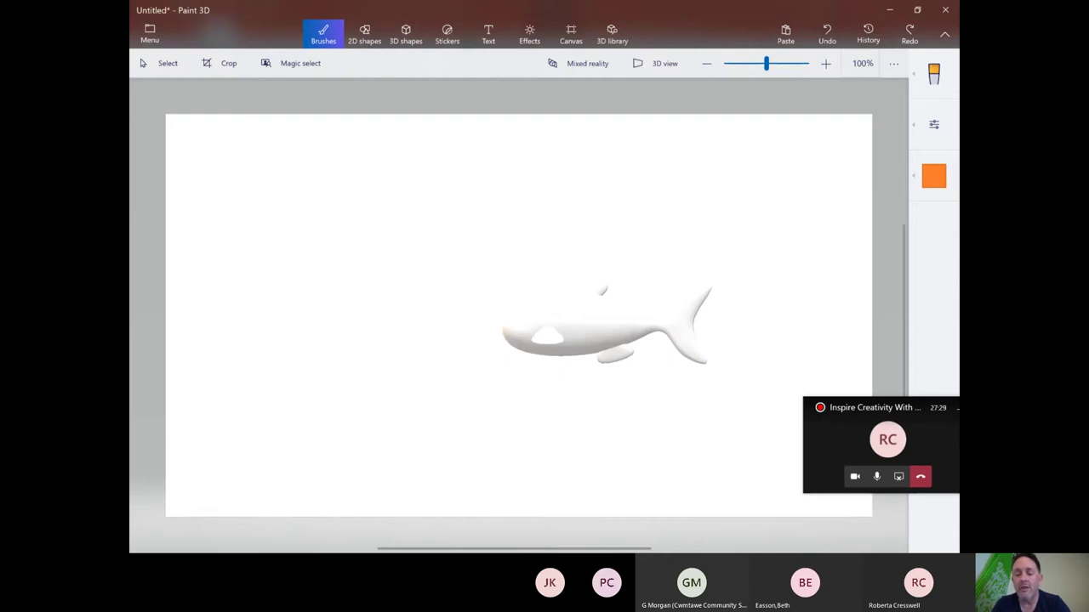
# - Paint the fish's left-facing side orange with the Oil brush, covering head, body, fins and tail
pyautogui.moveTo(579, 319)
pyautogui.mouseDown()
pyautogui.moveTo(574, 337)
pyautogui.moveTo(587, 344)
pyautogui.moveTo(549, 292)
pyautogui.moveTo(561, 348)
pyautogui.moveTo(545, 293)
pyautogui.moveTo(538, 345)
pyautogui.moveTo(527, 298)
pyautogui.moveTo(519, 340)
pyautogui.mouseUp()
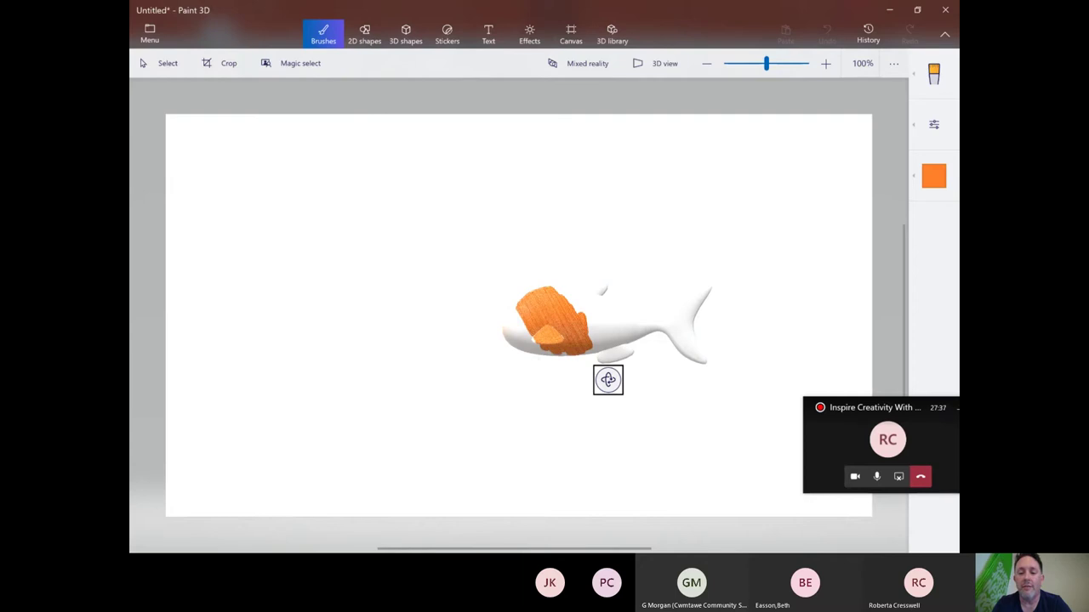
pyautogui.moveTo(518, 340)
pyautogui.mouseDown()
pyautogui.moveTo(523, 307)
pyautogui.moveTo(508, 348)
pyautogui.moveTo(503, 327)
pyautogui.mouseUp()
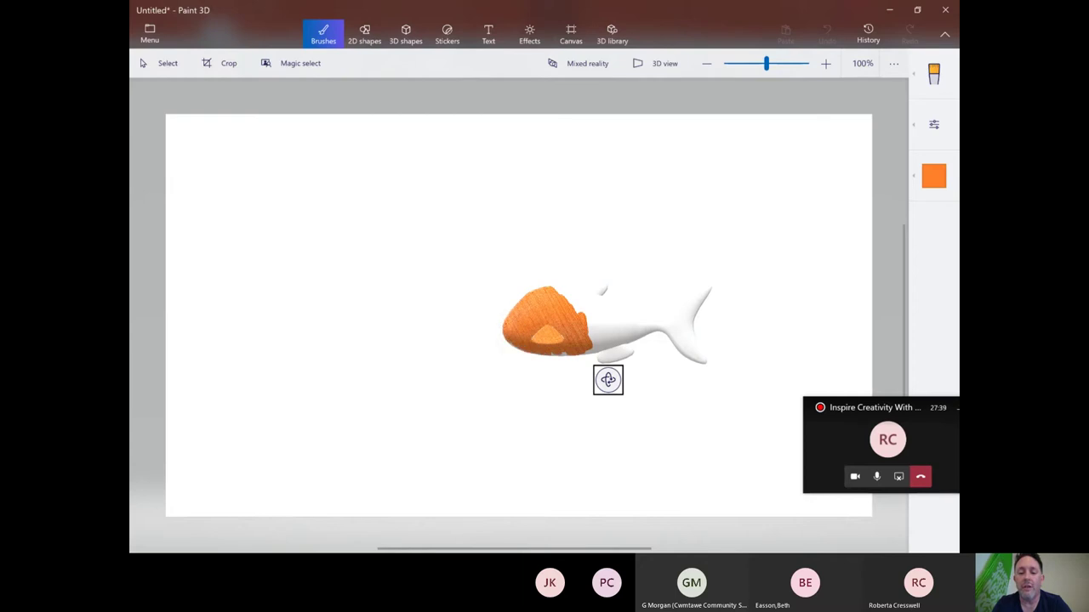
pyautogui.moveTo(555, 285)
pyautogui.mouseDown()
pyautogui.moveTo(595, 345)
pyautogui.moveTo(563, 276)
pyautogui.moveTo(602, 359)
pyautogui.moveTo(609, 327)
pyautogui.moveTo(570, 273)
pyautogui.moveTo(608, 357)
pyautogui.mouseUp()
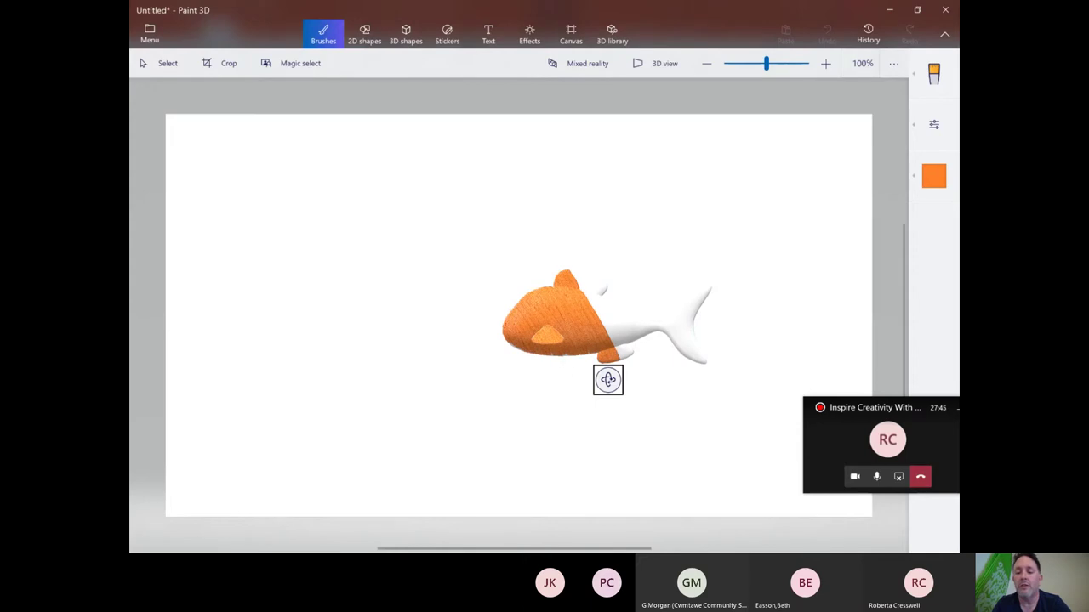
pyautogui.moveTo(570, 272)
pyautogui.mouseDown()
pyautogui.moveTo(612, 336)
pyautogui.moveTo(587, 277)
pyautogui.moveTo(630, 340)
pyautogui.moveTo(638, 315)
pyautogui.moveTo(630, 355)
pyautogui.moveTo(669, 327)
pyautogui.moveTo(679, 347)
pyautogui.moveTo(681, 306)
pyautogui.moveTo(706, 289)
pyautogui.mouseUp()
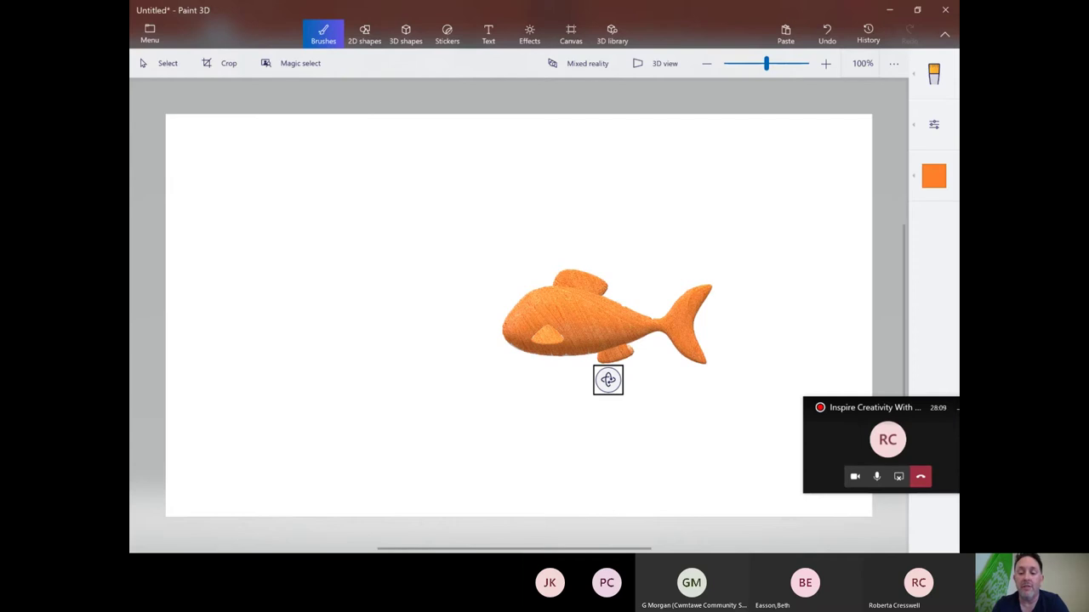
# - Rotate the fish to its unpainted side, paint that side orange over body, fins and tail, and turn it back
pyautogui.moveTo(607, 379); pyautogui.dragTo(504, 357)
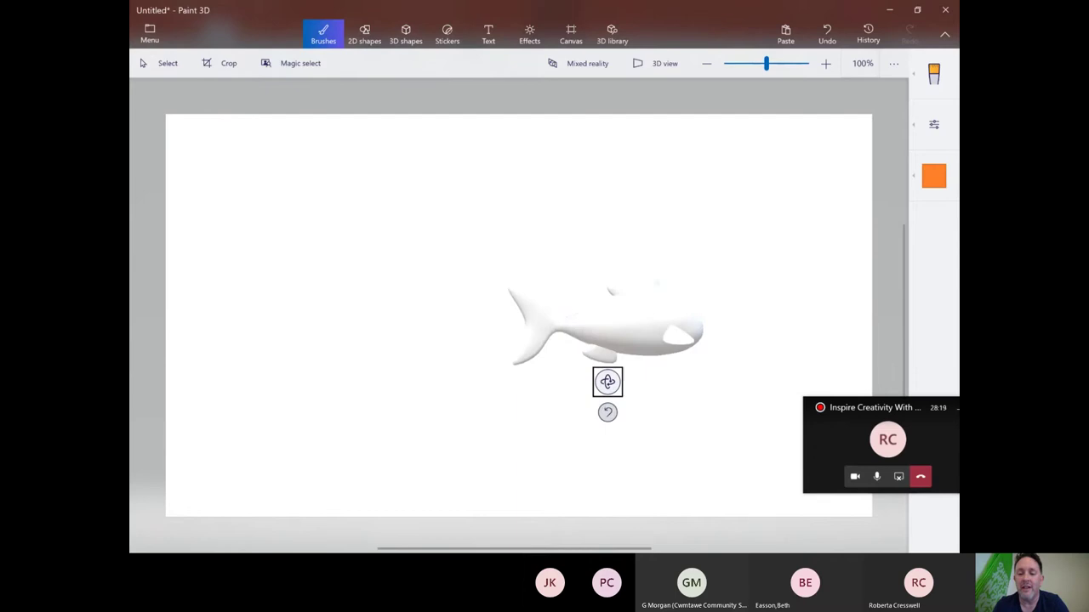
pyautogui.moveTo(638, 328)
pyautogui.mouseDown()
pyautogui.moveTo(602, 317)
pyautogui.moveTo(587, 333)
pyautogui.moveTo(551, 327)
pyautogui.moveTo(530, 299)
pyautogui.moveTo(532, 349)
pyautogui.moveTo(548, 337)
pyautogui.moveTo(541, 325)
pyautogui.moveTo(614, 308)
pyautogui.moveTo(658, 339)
pyautogui.moveTo(646, 294)
pyautogui.moveTo(680, 333)
pyautogui.moveTo(693, 316)
pyautogui.moveTo(696, 340)
pyautogui.mouseUp()
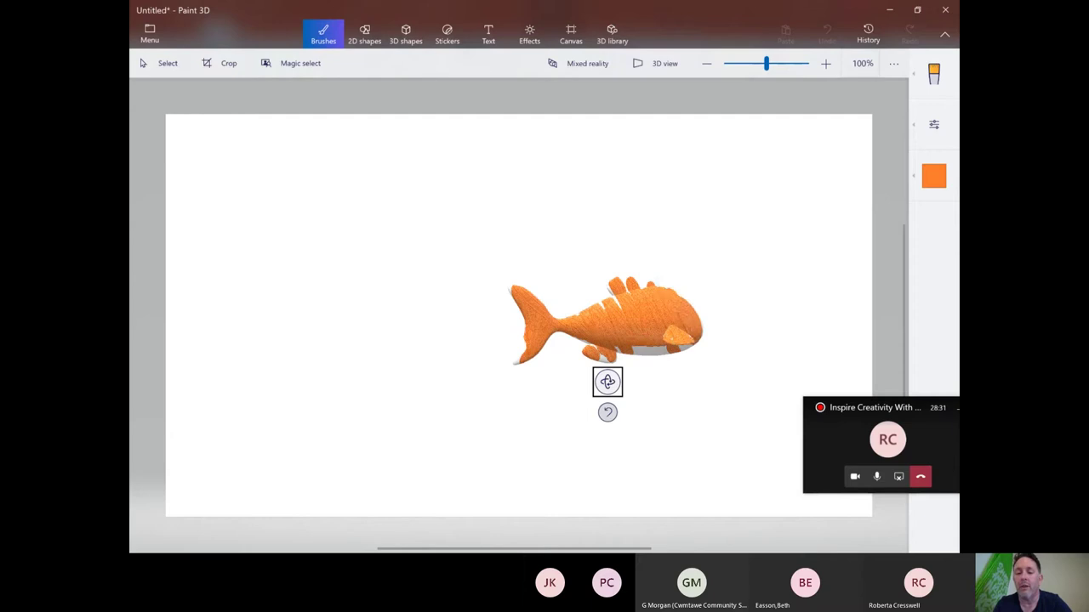
pyautogui.moveTo(613, 296)
pyautogui.mouseDown()
pyautogui.moveTo(600, 304)
pyautogui.moveTo(656, 352)
pyautogui.moveTo(634, 349)
pyautogui.mouseUp()
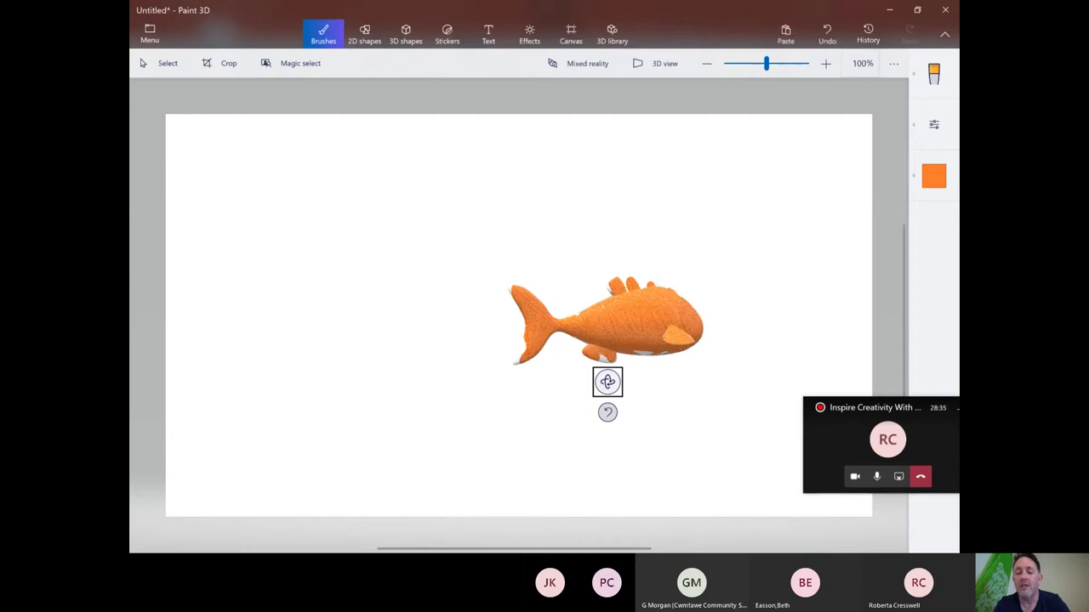
pyautogui.moveTo(607, 382); pyautogui.dragTo(459, 382)
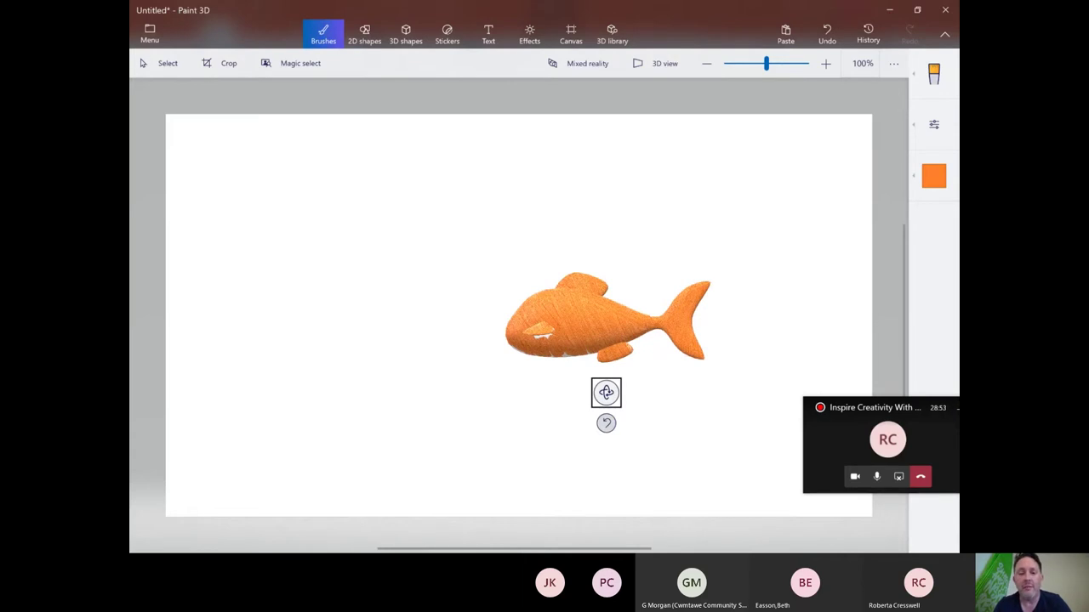
# - Delete the brush-painted fish from the canvas
pyautogui.click(162, 62)
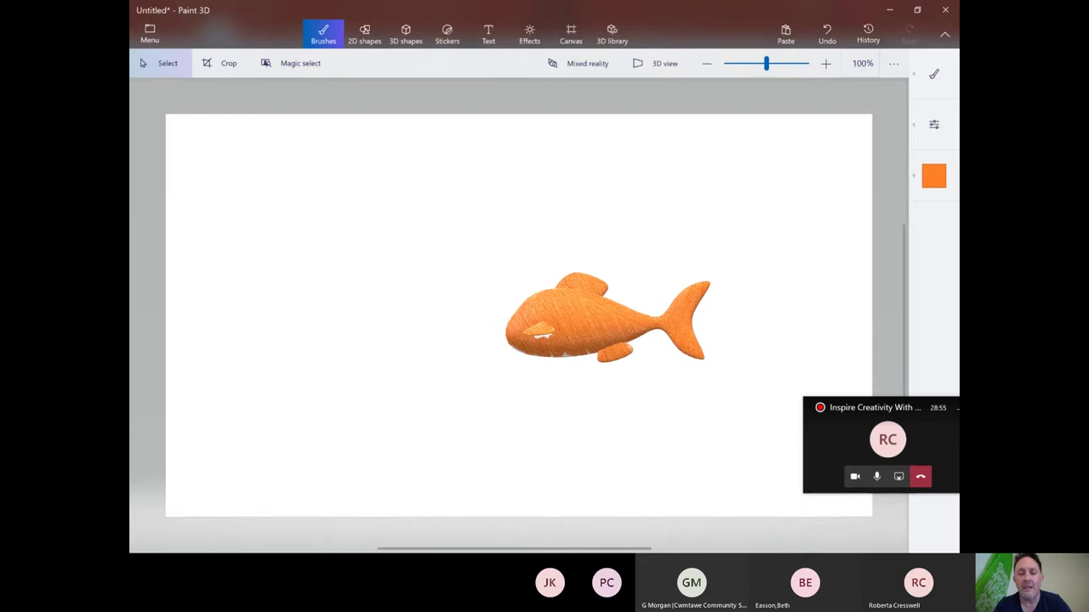
pyautogui.click(596, 319)
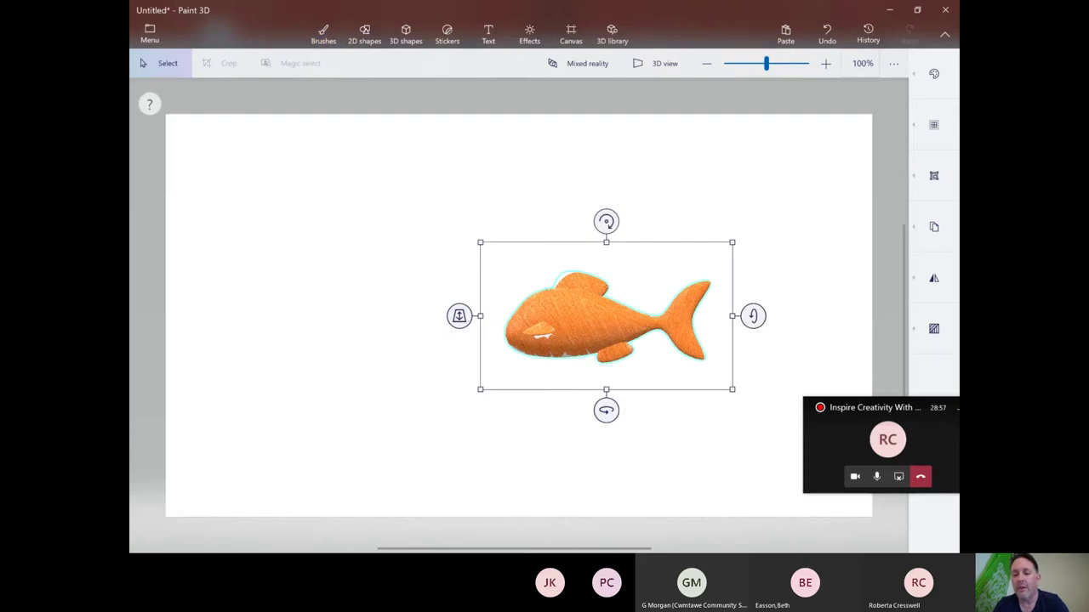
pyautogui.press('Delete')
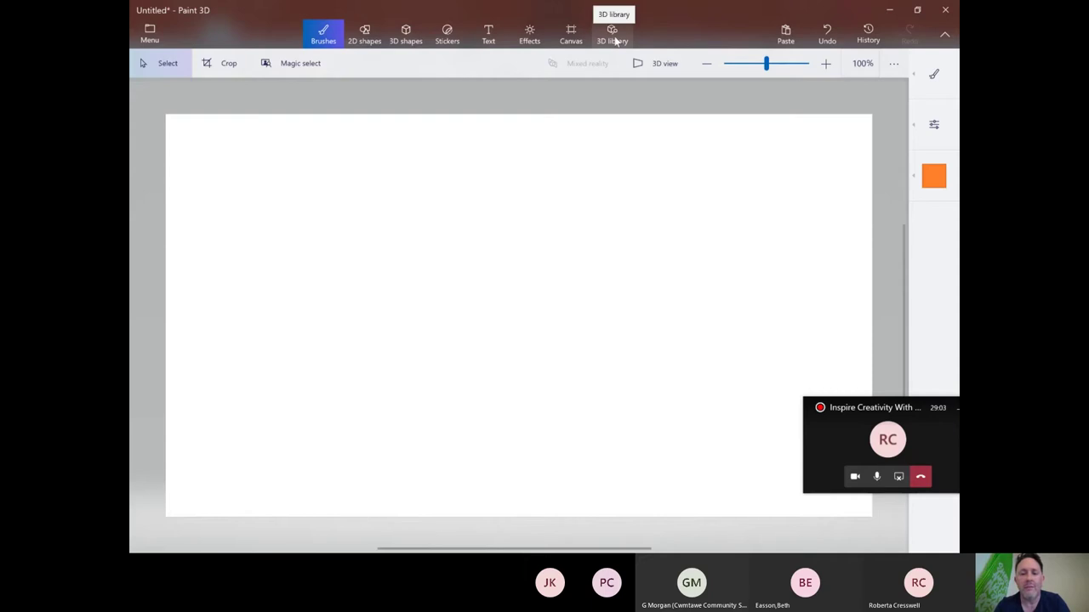
# - Place an orange 3D fish on the canvas, enlarge it to about five times its width and adjust its depth
pyautogui.click(409, 37)
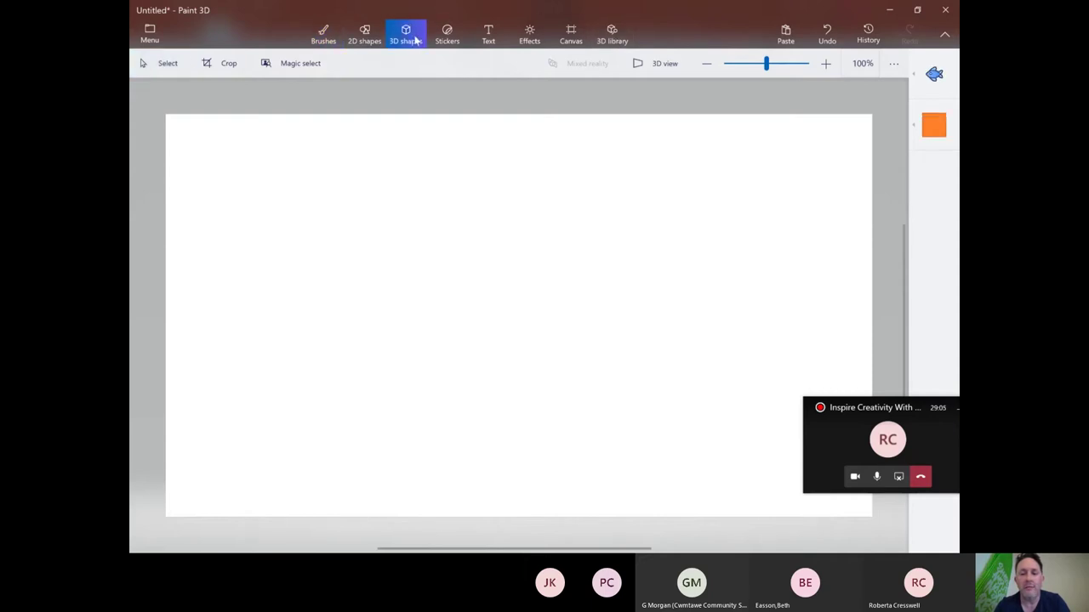
pyautogui.click(933, 126)
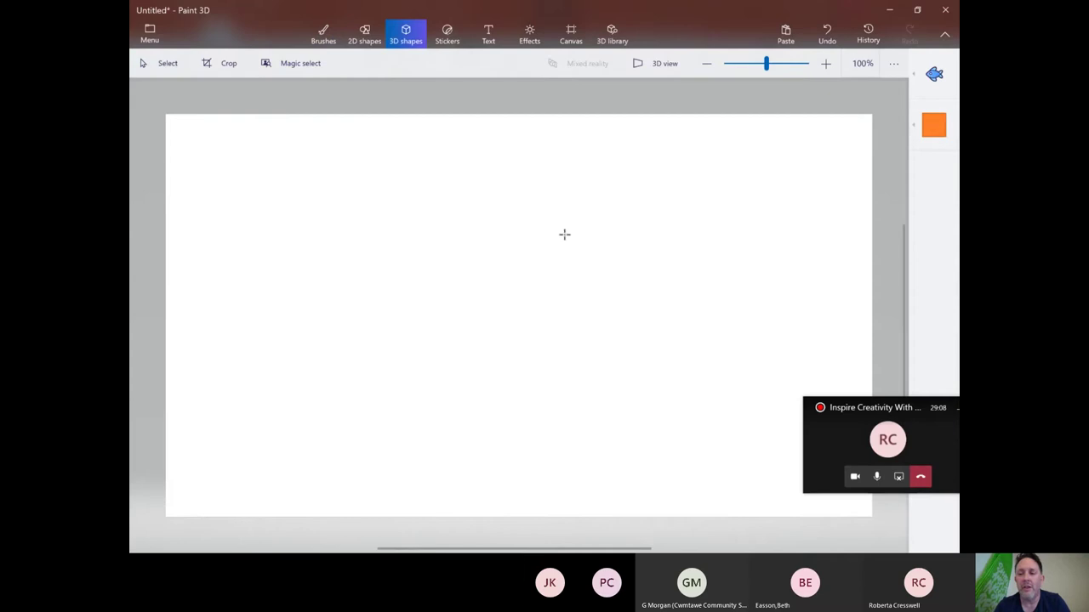
pyautogui.click(464, 280)
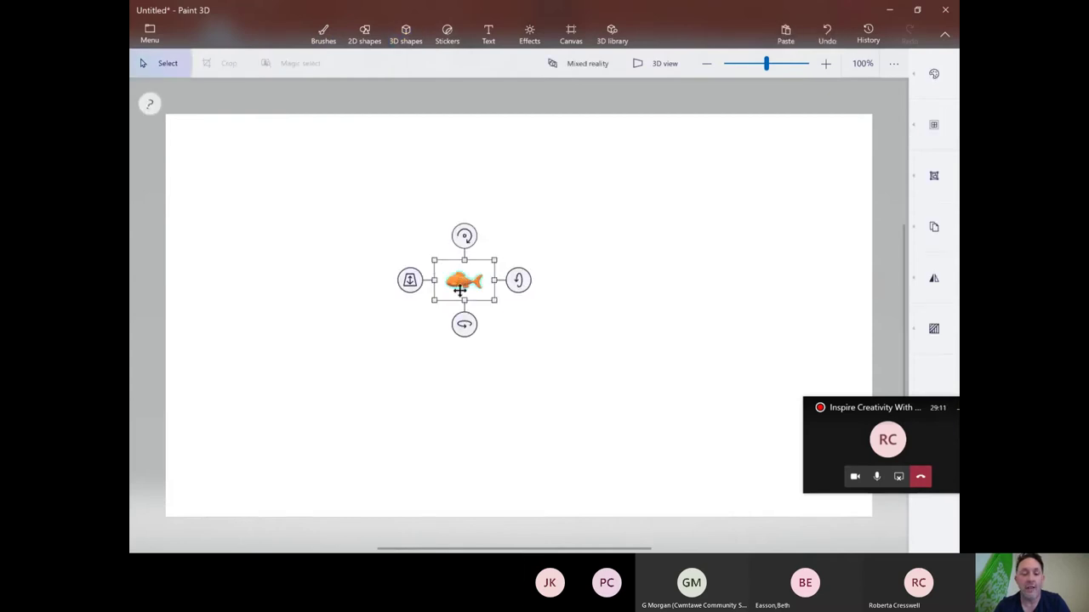
pyautogui.moveTo(494, 299); pyautogui.dragTo(715, 486)
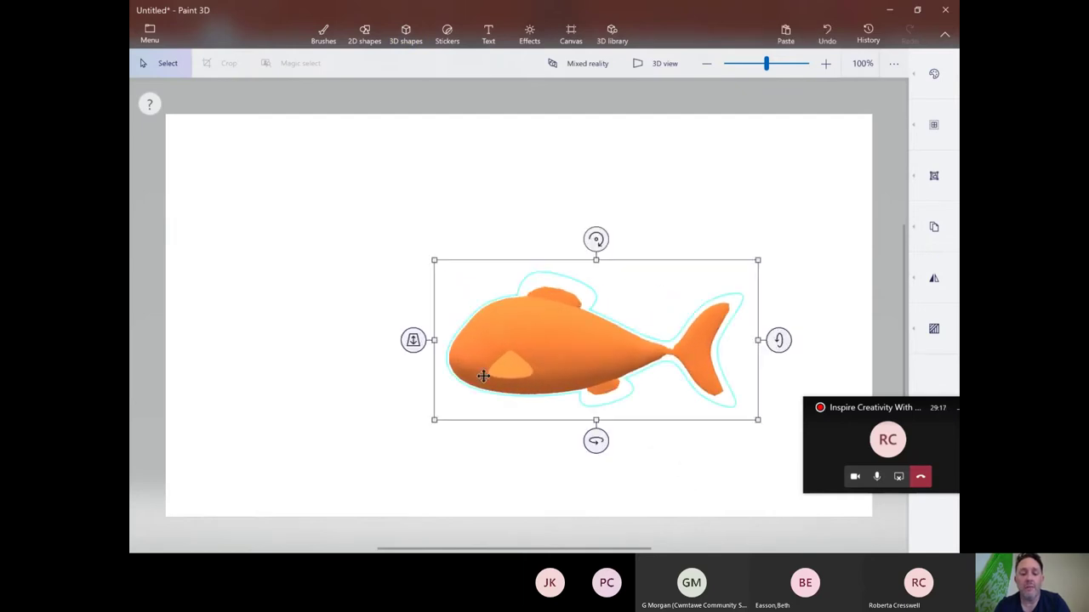
pyautogui.moveTo(414, 340); pyautogui.dragTo(399, 401)
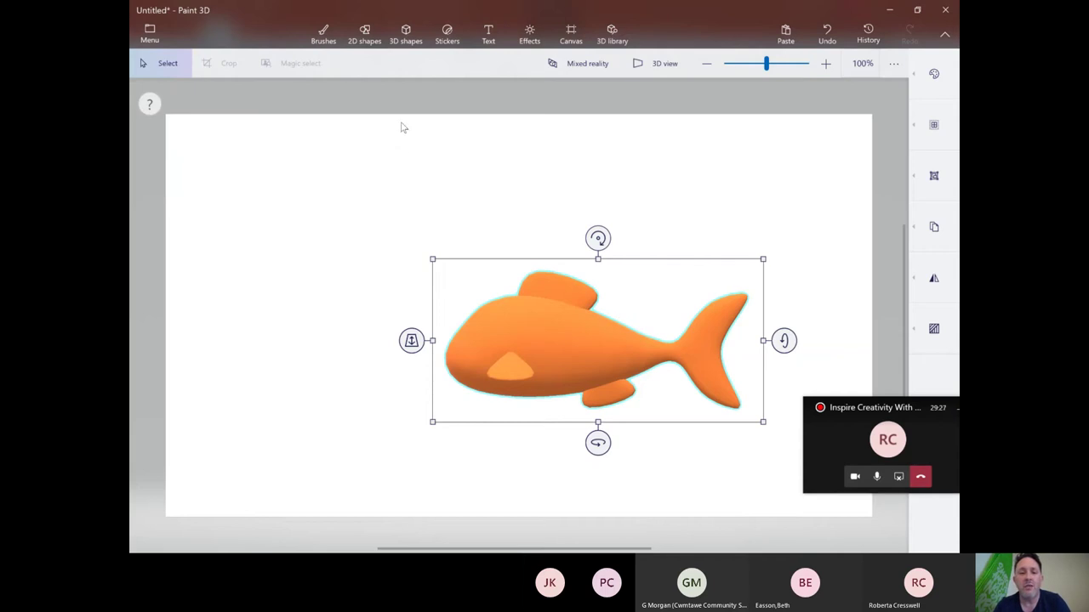
# - Choose the Marker brush with a thickness of 19 px and set its colour to white
pyautogui.click(324, 34)
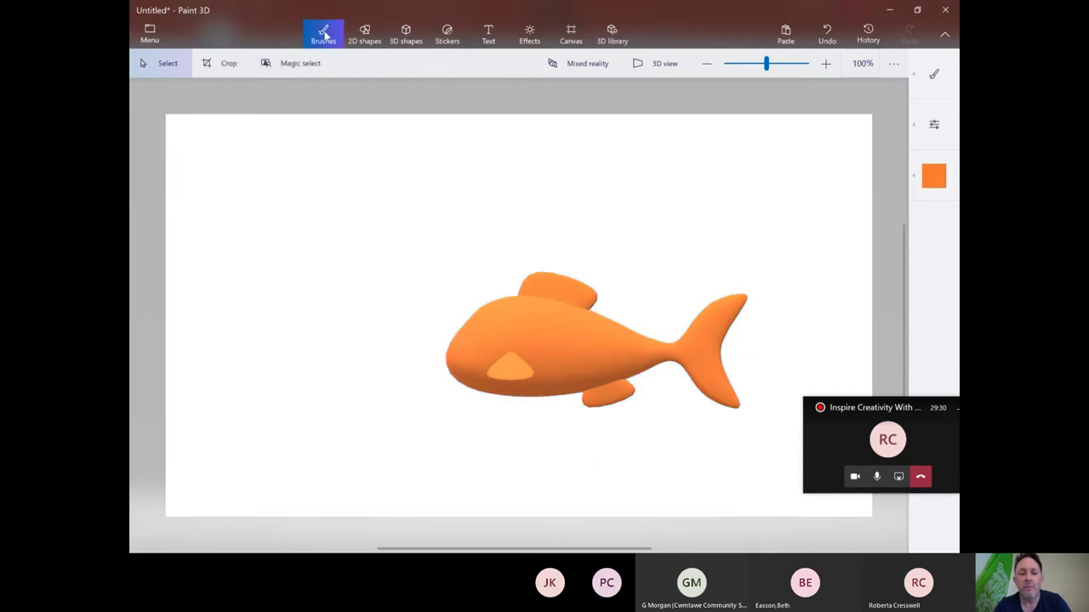
pyautogui.click(935, 77)
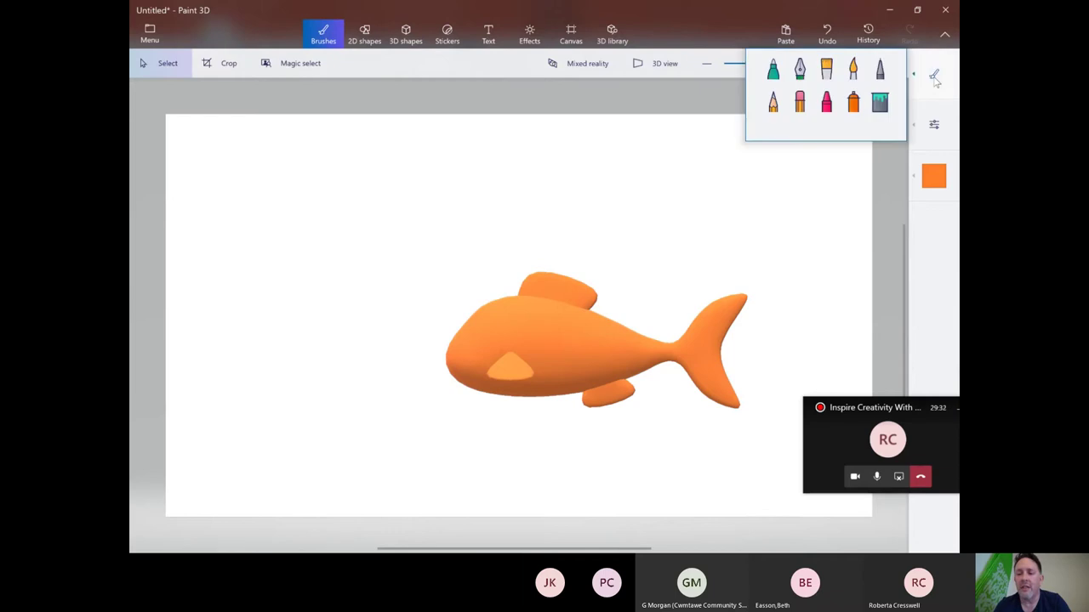
pyautogui.click(773, 71)
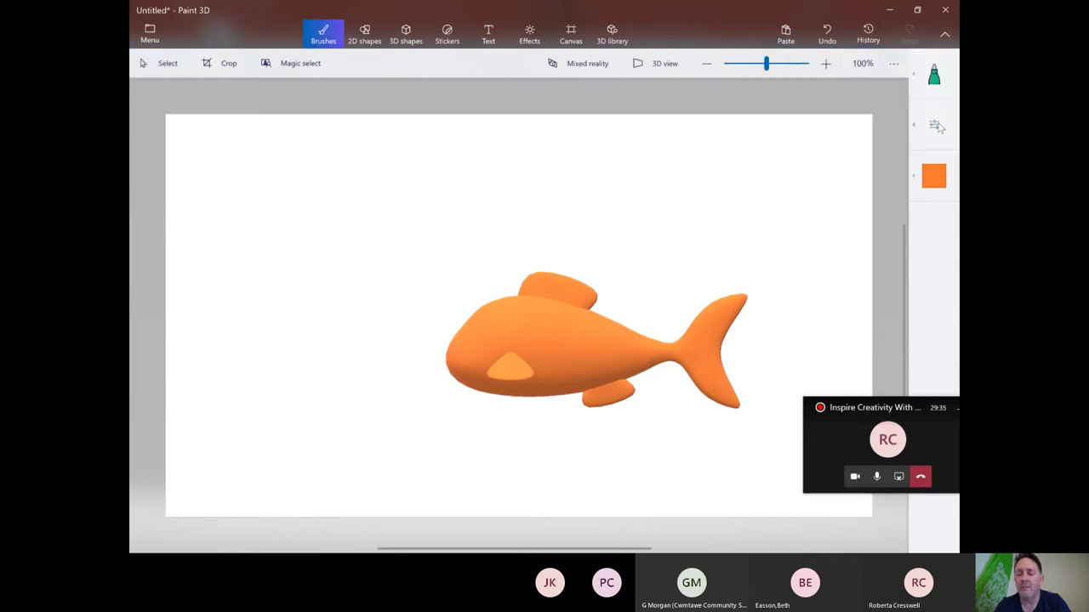
pyautogui.click(933, 125)
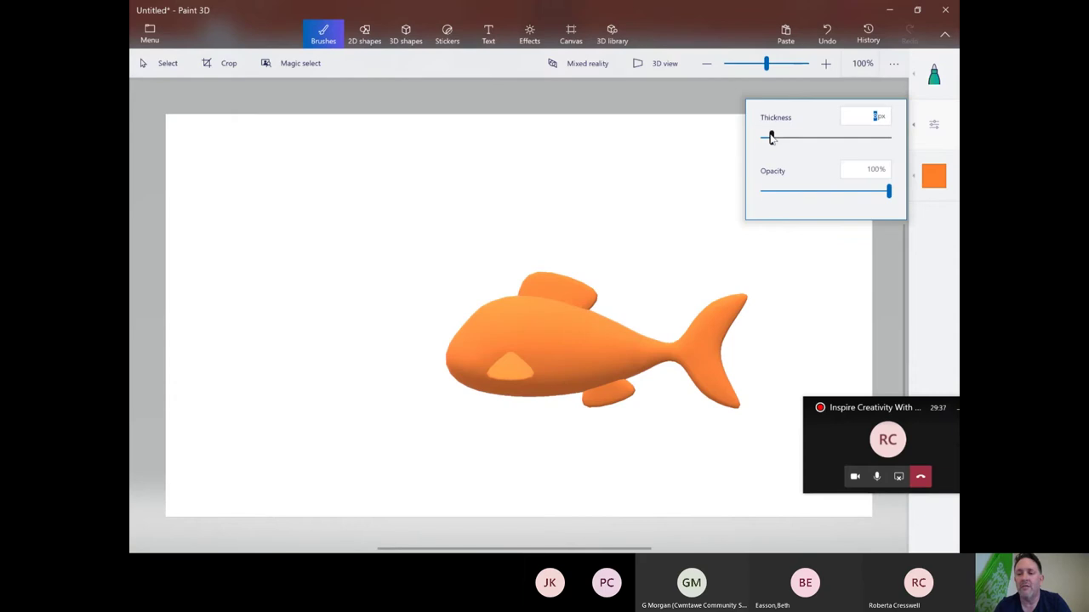
pyautogui.moveTo(771, 138); pyautogui.dragTo(786, 141)
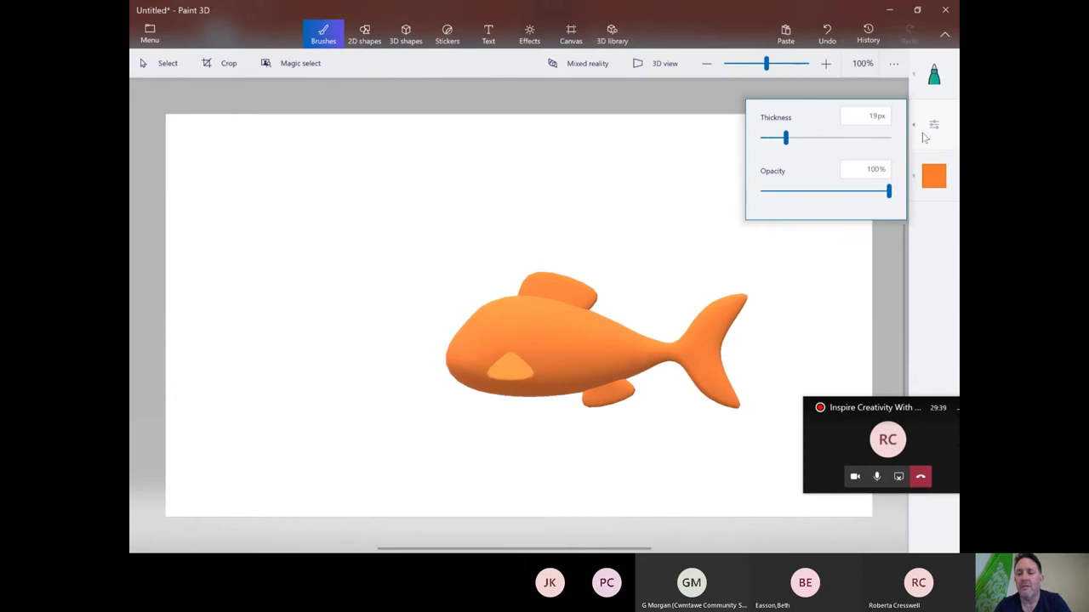
pyautogui.click(933, 176)
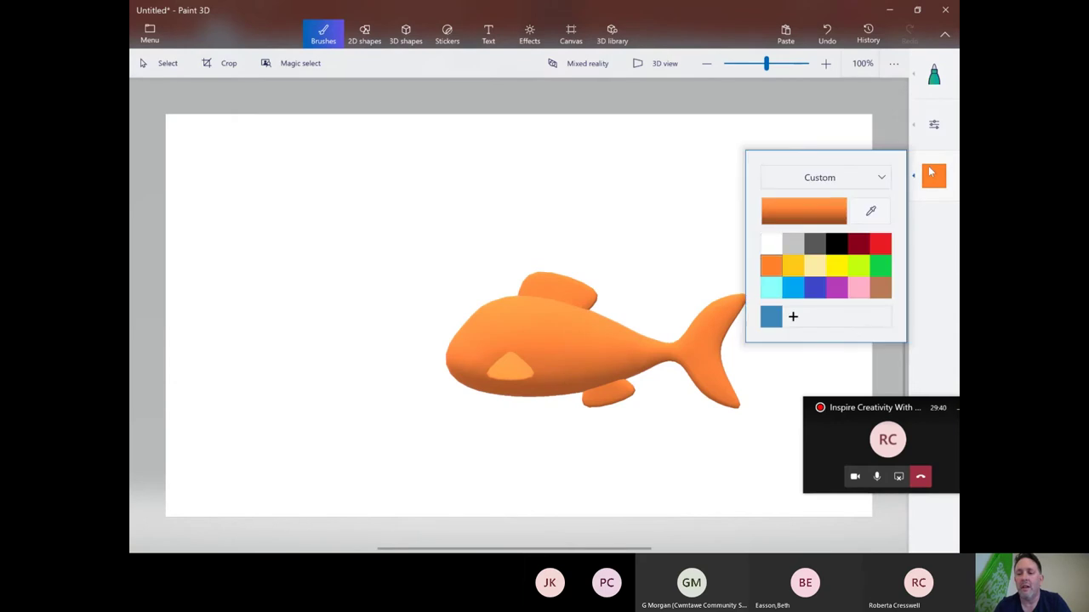
pyautogui.click(769, 245)
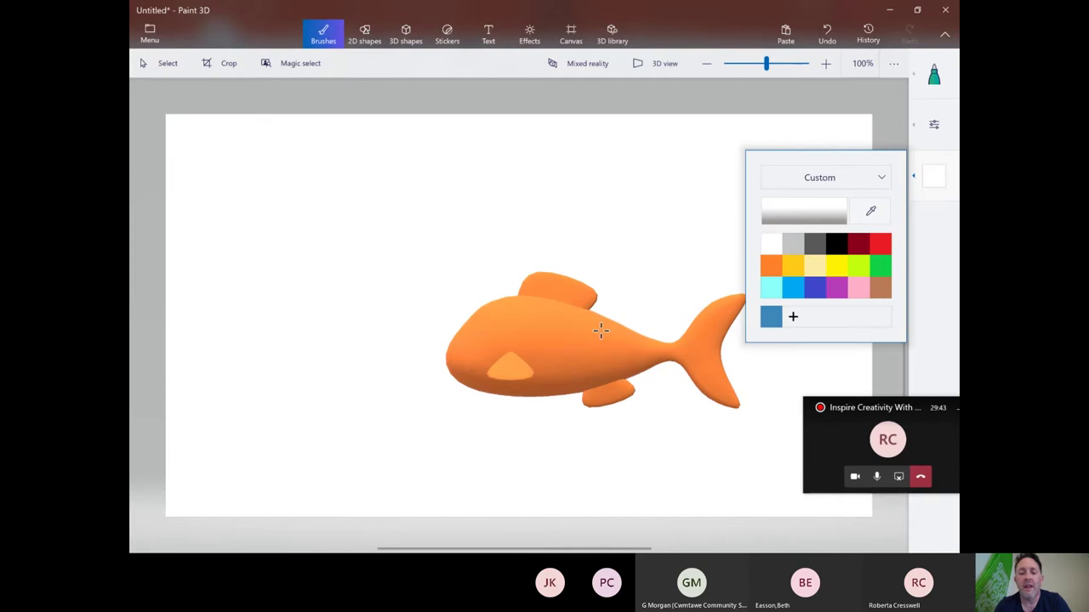
# - Paint a small white eye on each side of the fish's head, rotating the fish to face forward for the second eye
pyautogui.click(486, 326)
pyautogui.click(486, 328)
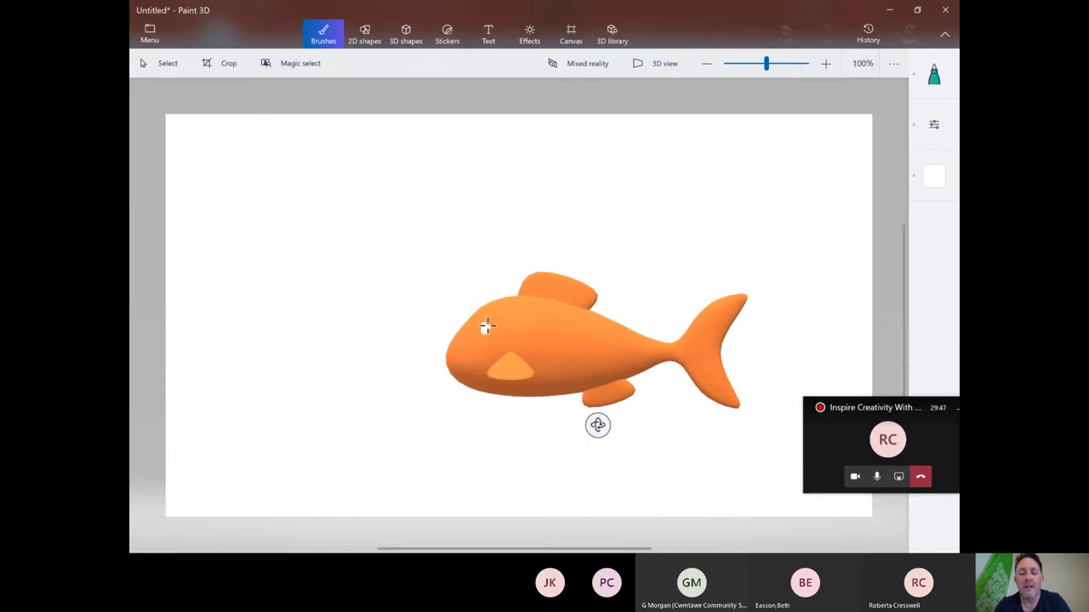
pyautogui.moveTo(486, 327); pyautogui.dragTo(481, 332)
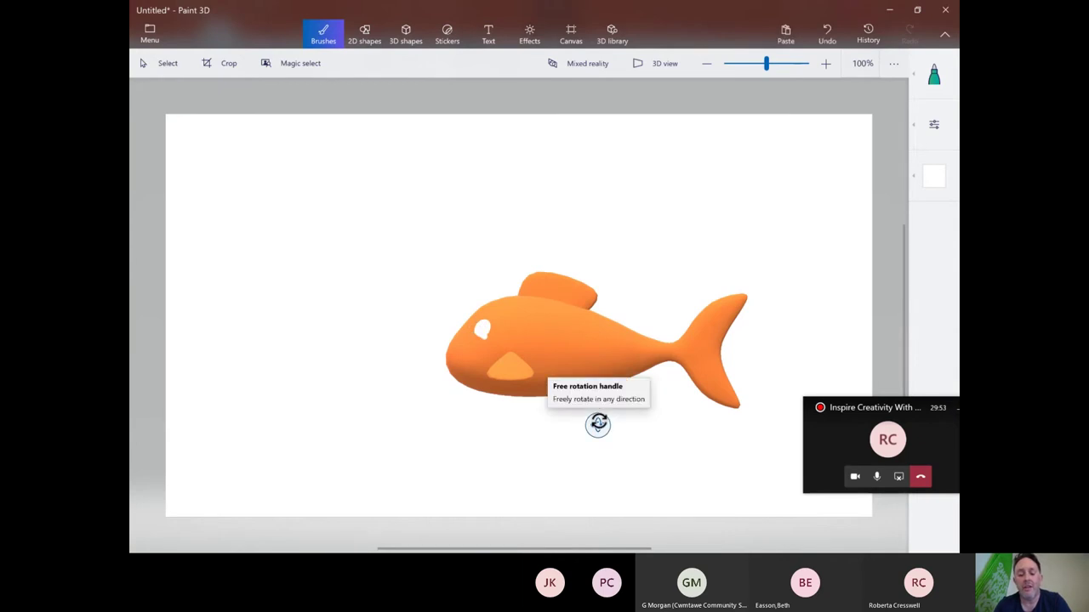
pyautogui.moveTo(598, 424); pyautogui.dragTo(659, 445)
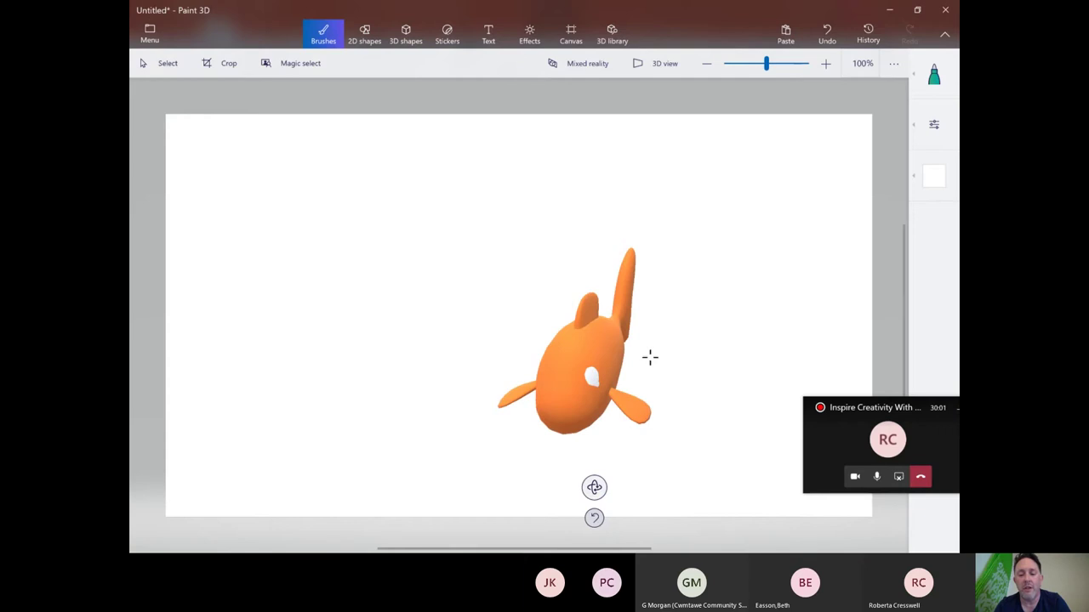
pyautogui.moveTo(596, 378); pyautogui.dragTo(549, 369)
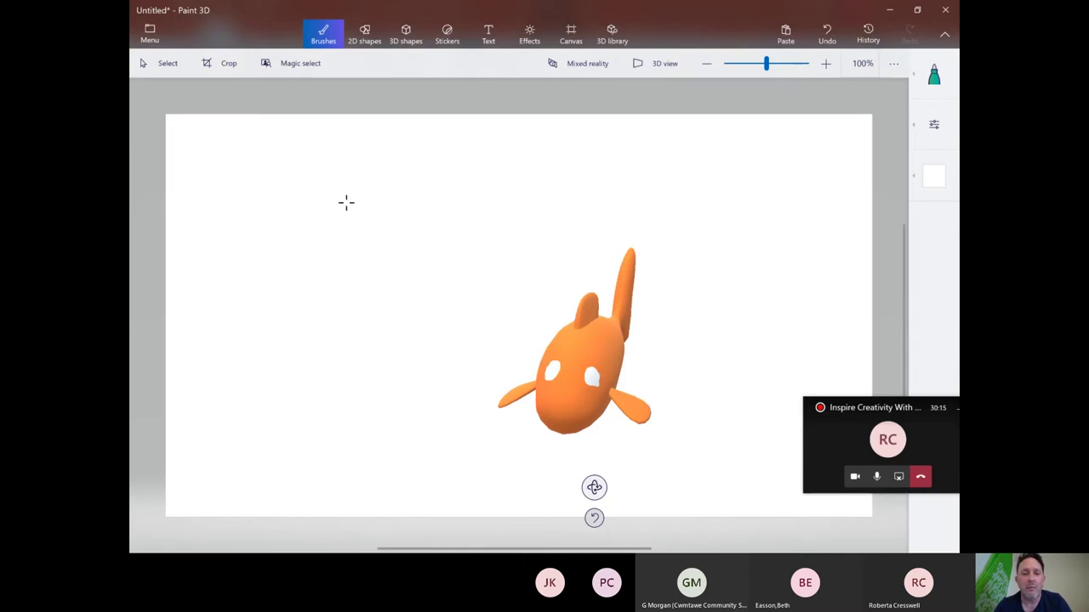
# - Open the saved project Nemo 2, discarding the unsaved changes to the untitled project
pyautogui.click(152, 34)
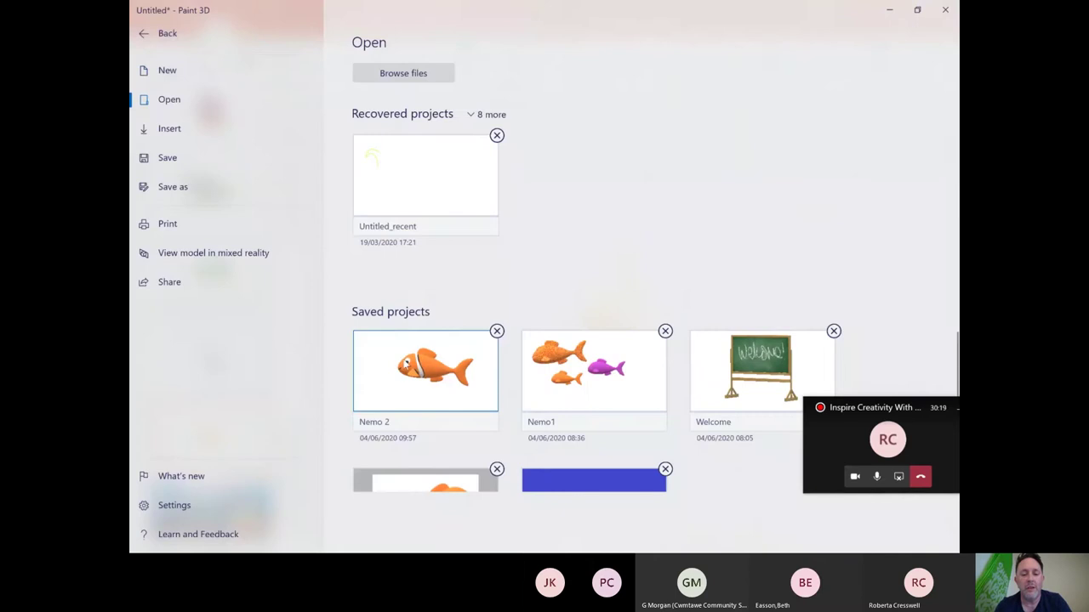
pyautogui.click(406, 364)
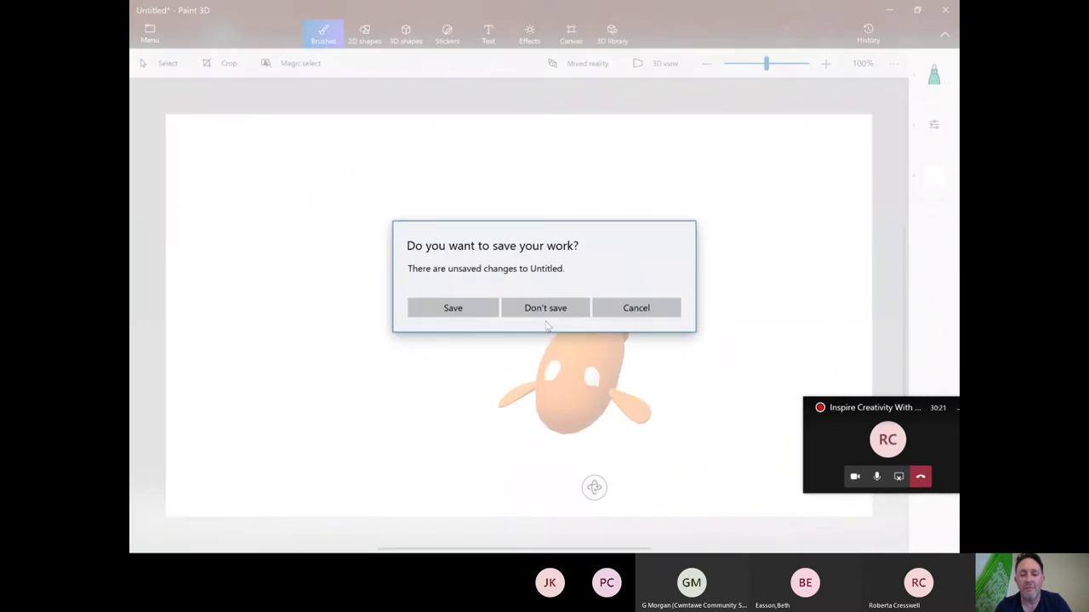
pyautogui.click(554, 310)
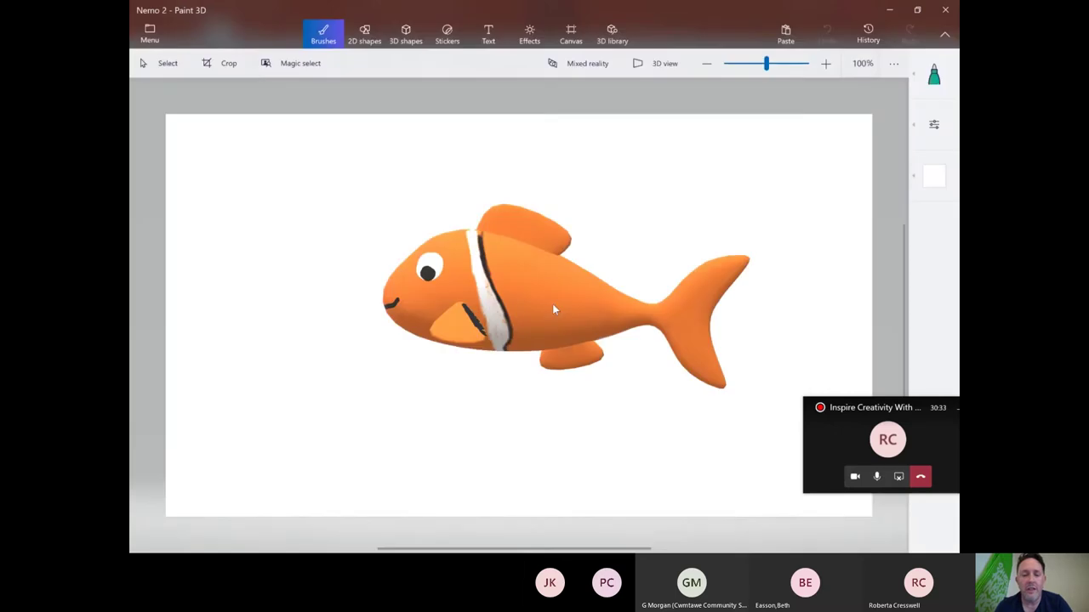
# - Select the finished clownfish and spin it around its vertical axis to view it from all sides
pyautogui.click(155, 64)
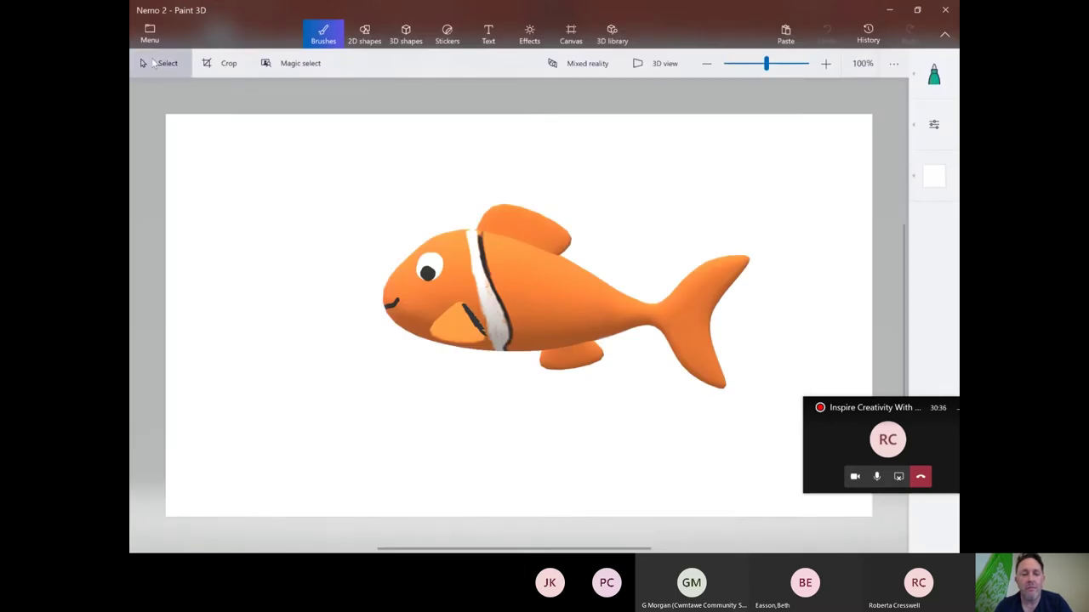
pyautogui.click(468, 268)
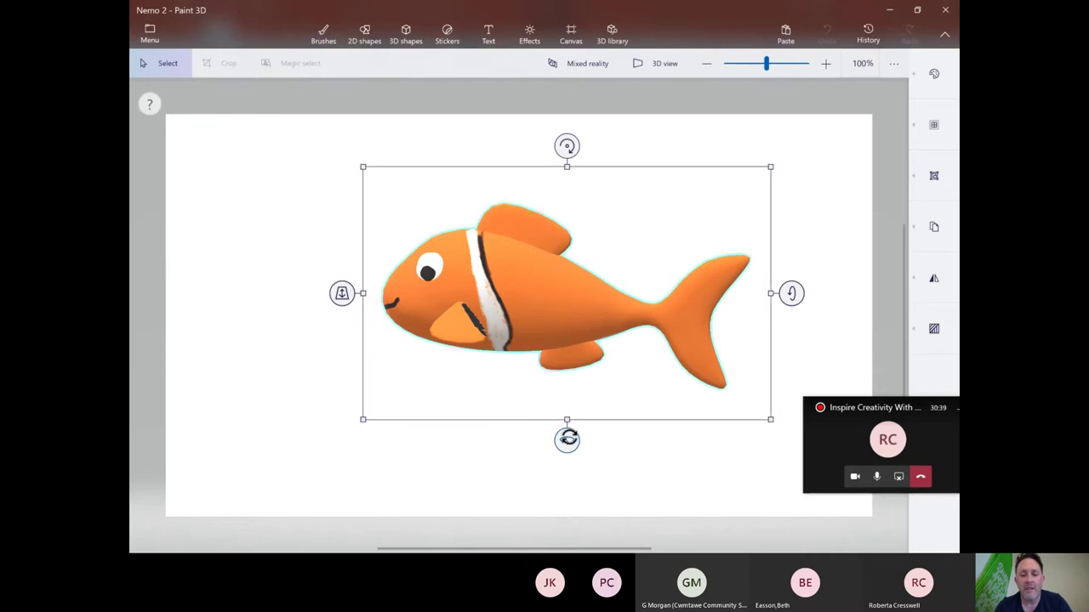
pyautogui.moveTo(567, 439); pyautogui.dragTo(566, 505)
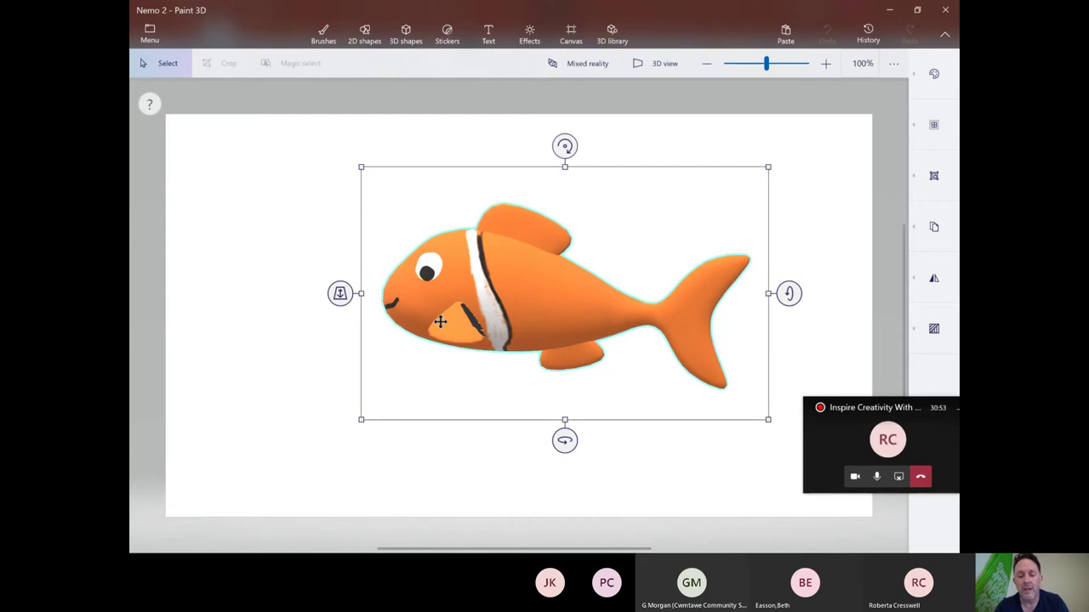
# - Switch to PowerPoint and deselect the fish model on slide 9
pyautogui.hotkey('alt', 'Tab')
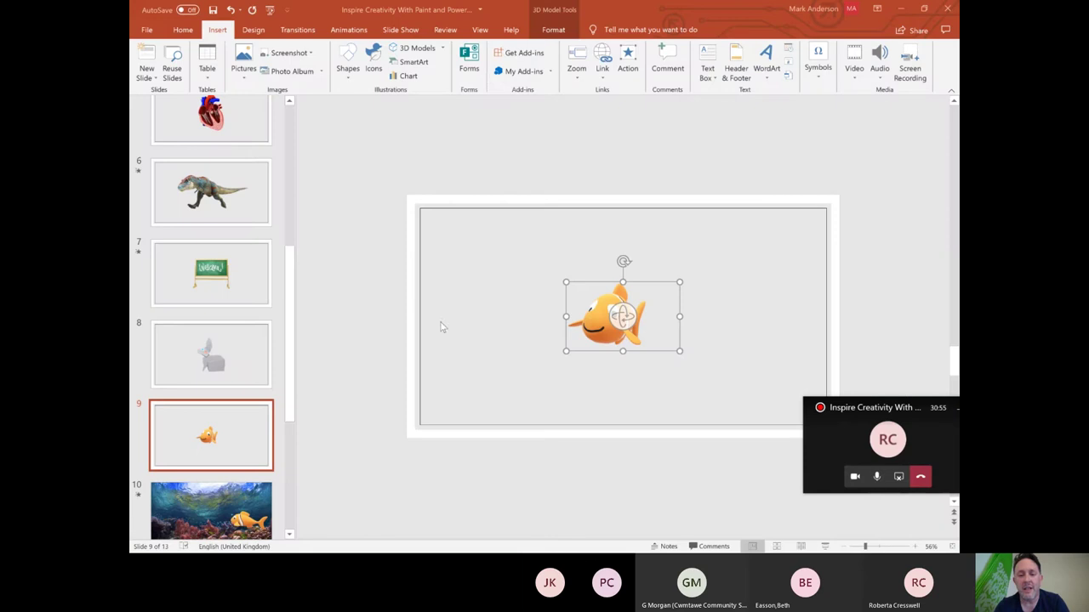
pyautogui.click(363, 370)
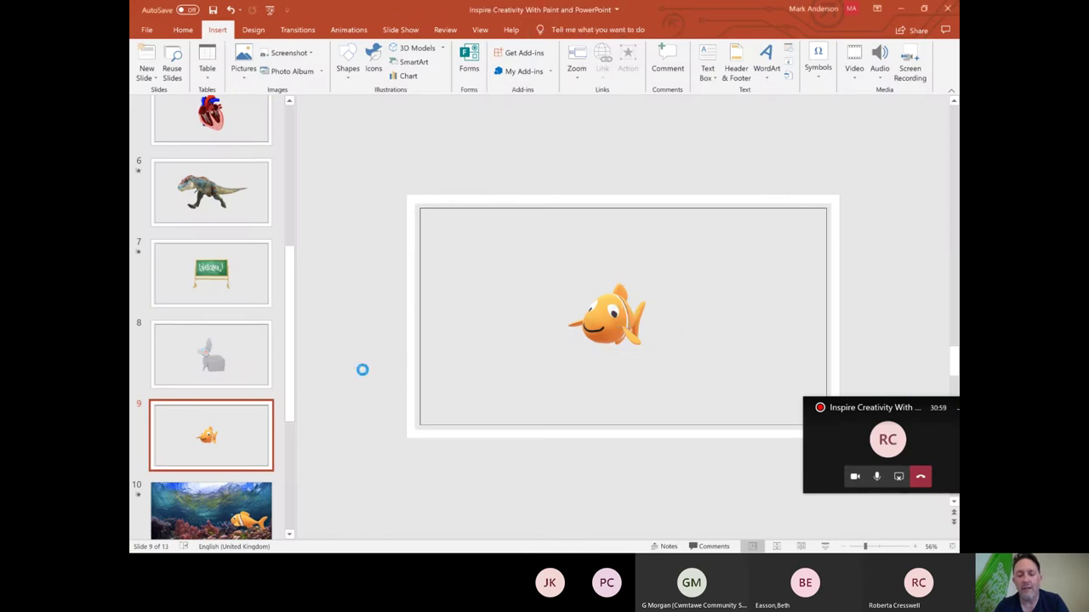